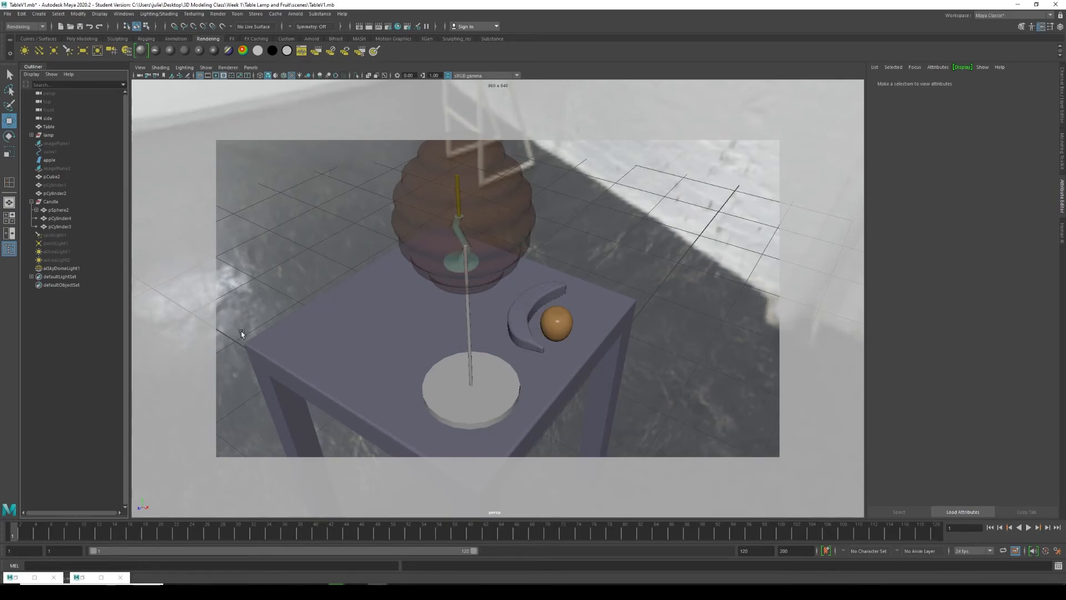
# - Open the Hypershade and create a new Arnold aiStandardSurface material
pyautogui.click(398, 28)
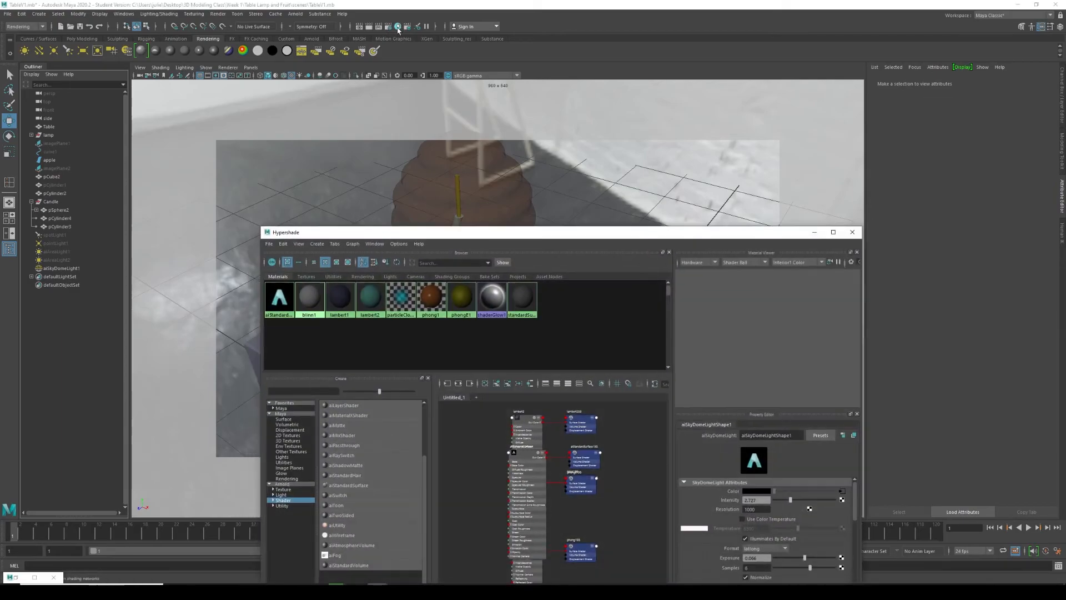
pyautogui.moveTo(504, 231); pyautogui.dragTo(526, 82)
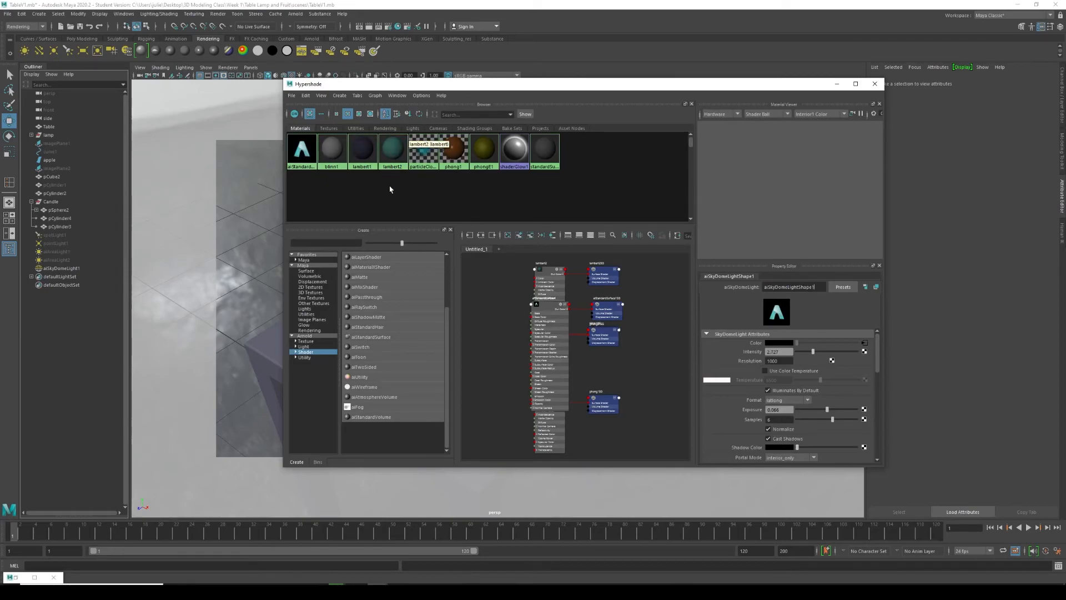
pyautogui.moveTo(480, 90); pyautogui.dragTo(552, 105)
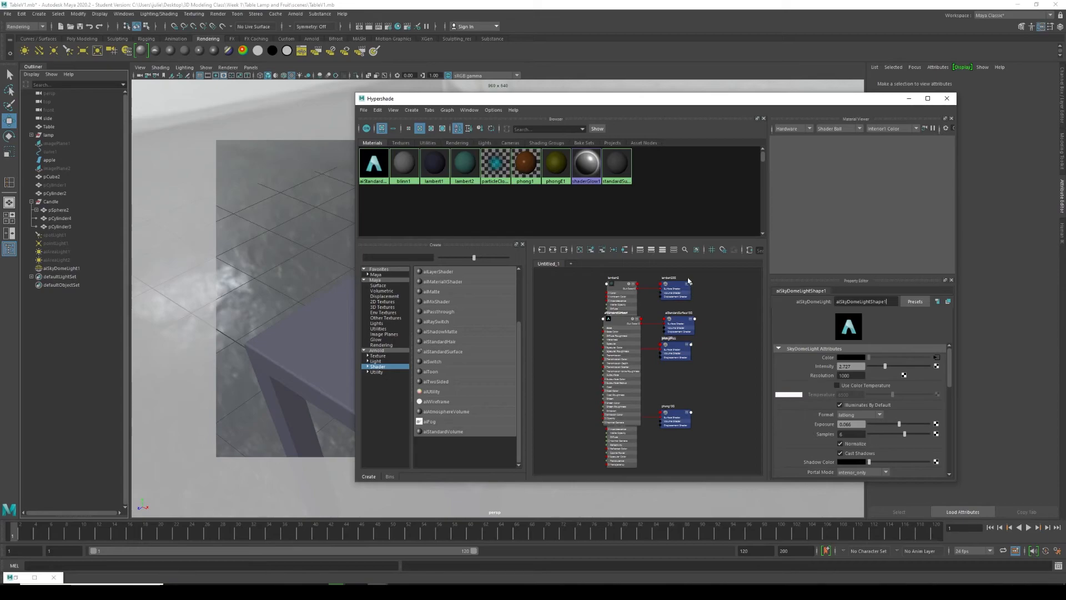
pyautogui.moveTo(737, 101); pyautogui.dragTo(671, 93)
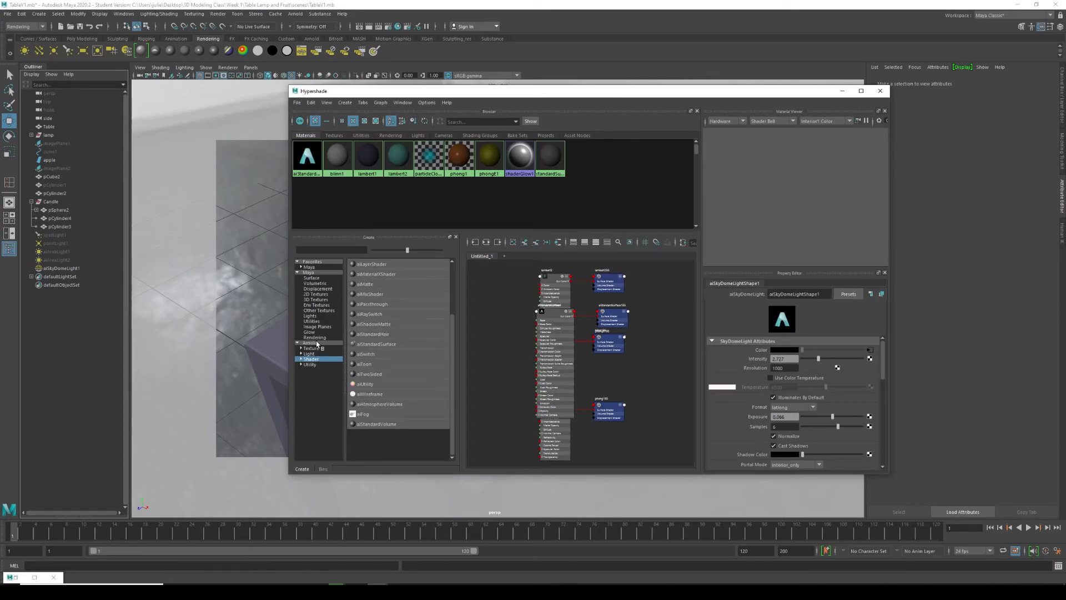
pyautogui.click(377, 345)
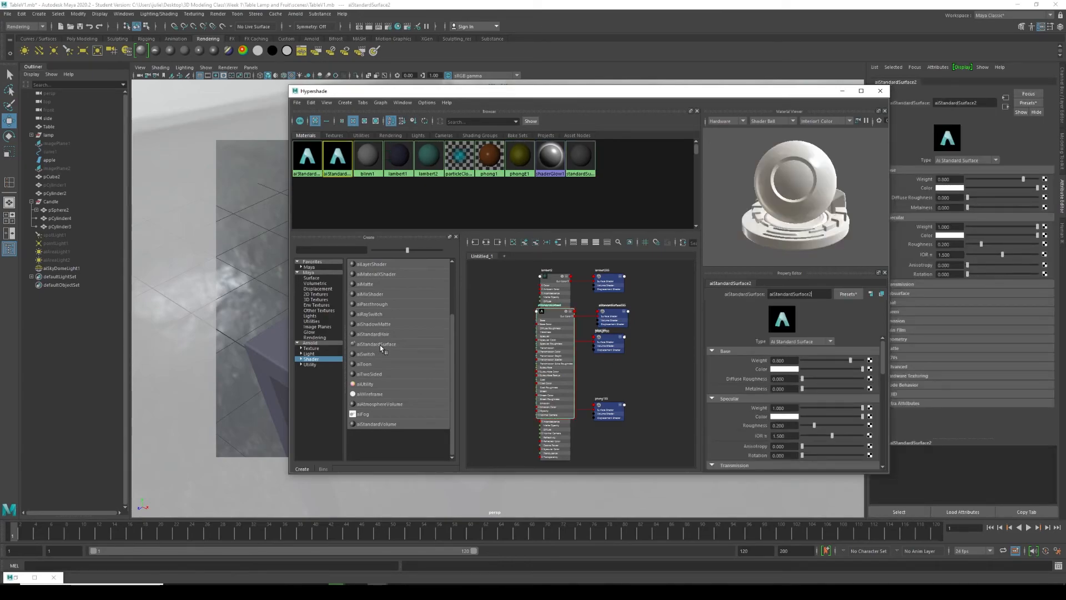
# - Rename the new aiStandardSurface material to texturedmat
pyautogui.click(321, 164)
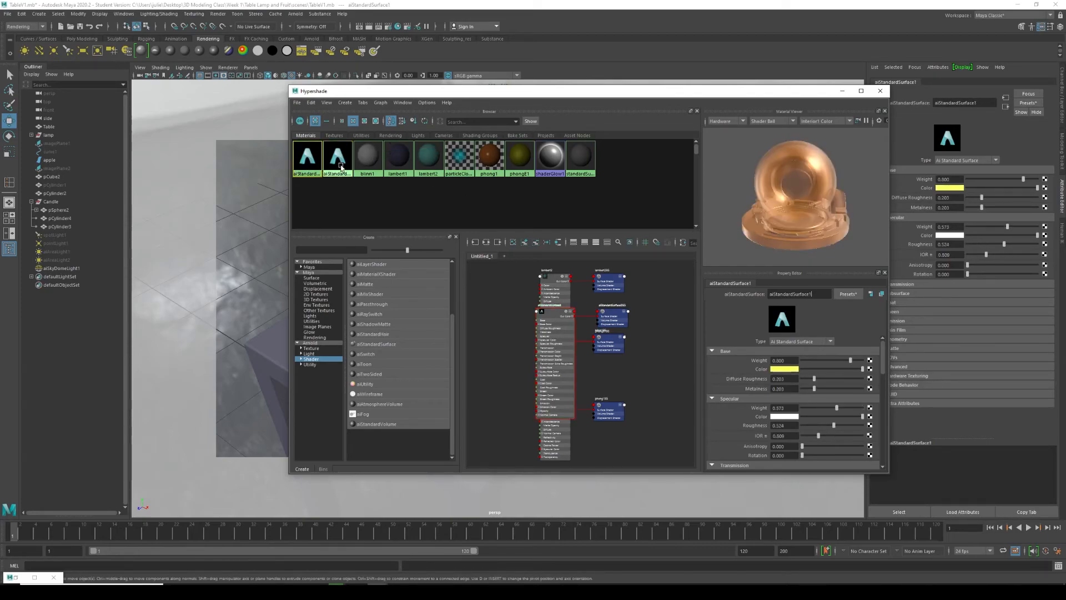
pyautogui.click(341, 168)
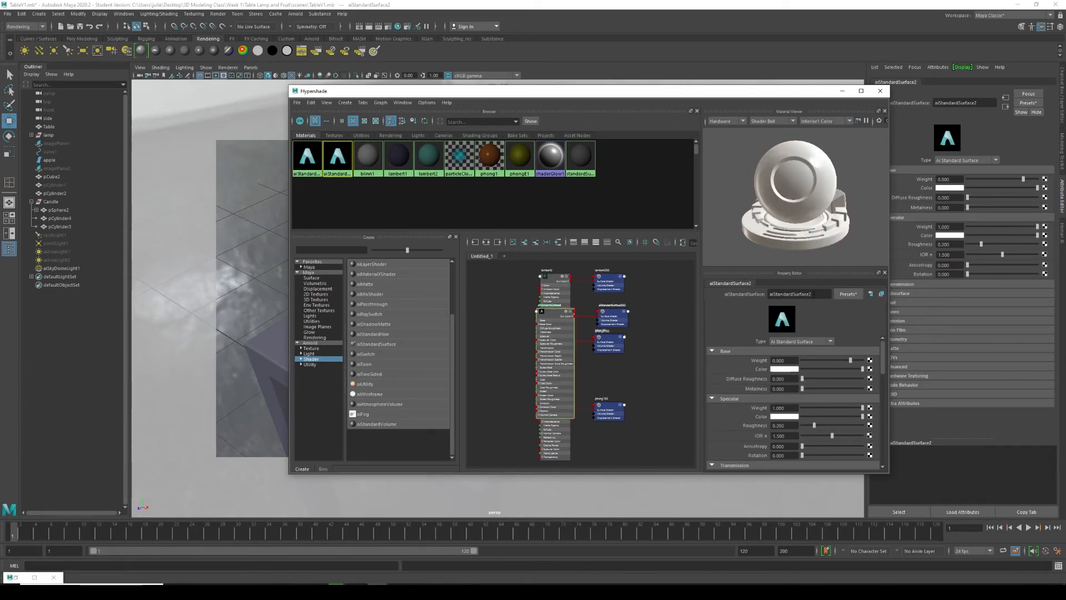
pyautogui.moveTo(817, 294); pyautogui.dragTo(742, 293)
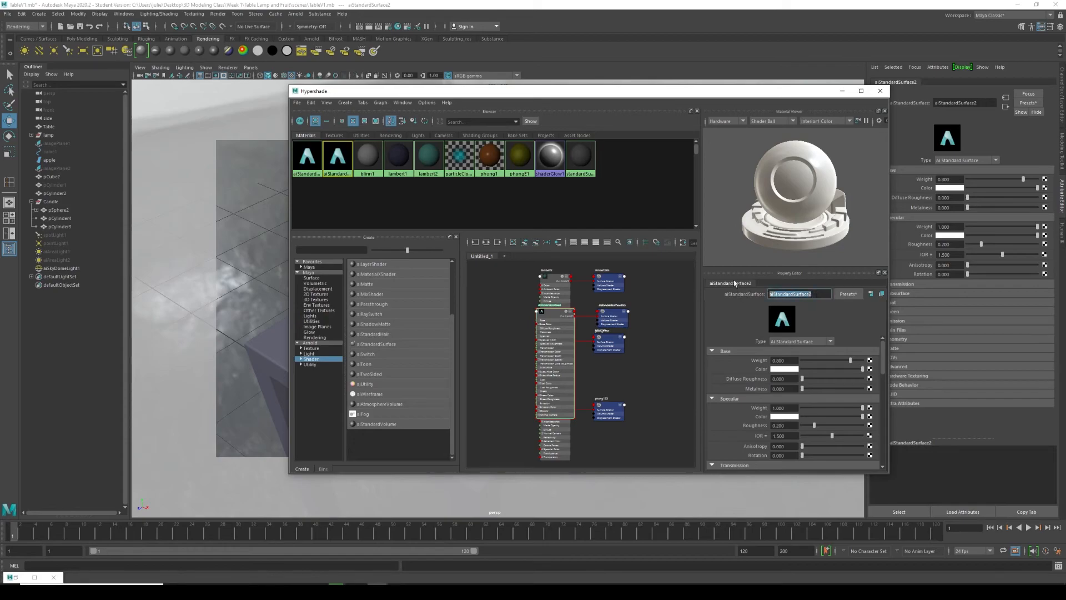
pyautogui.write('ta')
pyautogui.write('xturedmat')
pyautogui.press('Return')
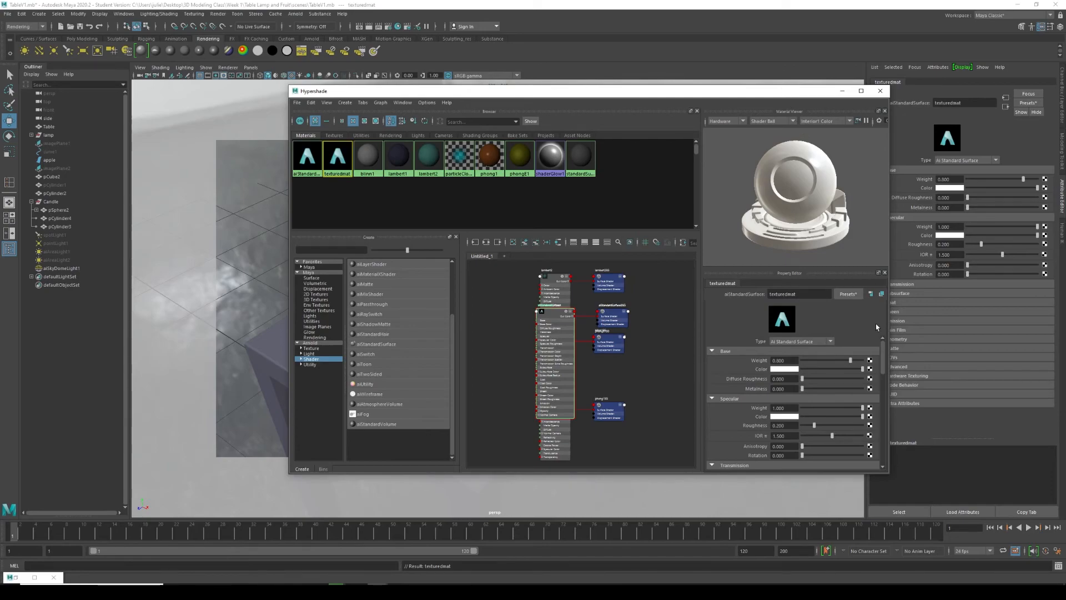
# - Map a Checker texture to the base color of the texturedmat material
pyautogui.moveTo(745, 92); pyautogui.dragTo(651, 67)
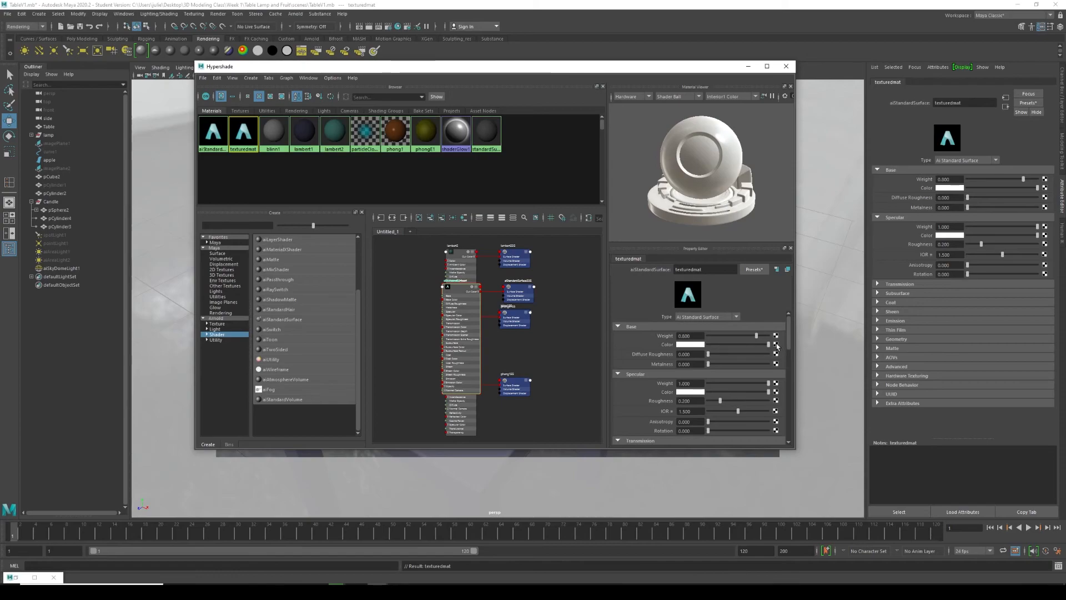
pyautogui.click(275, 132)
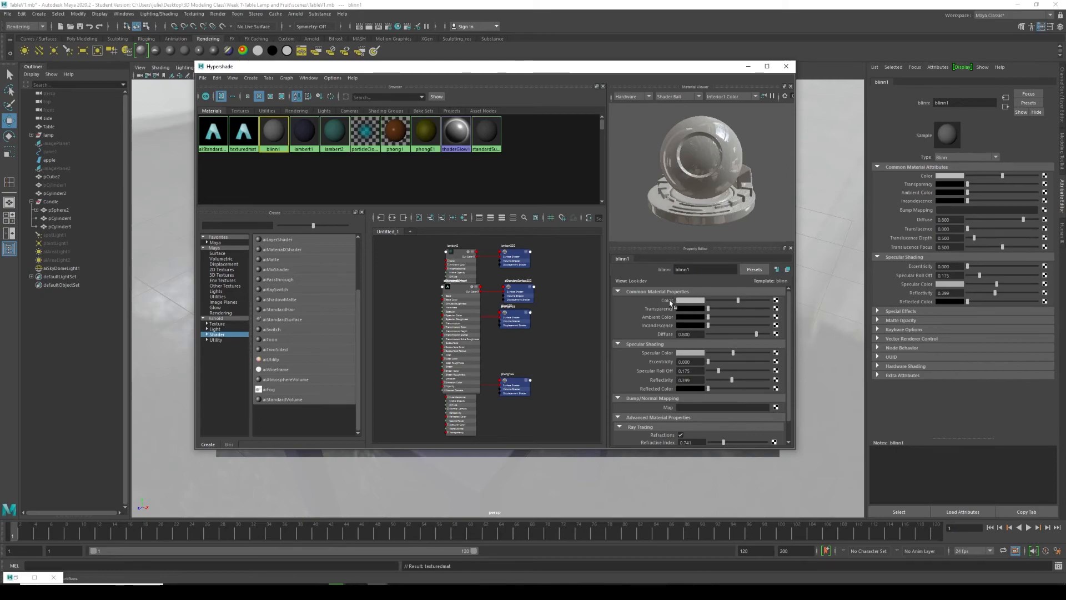
pyautogui.click(214, 136)
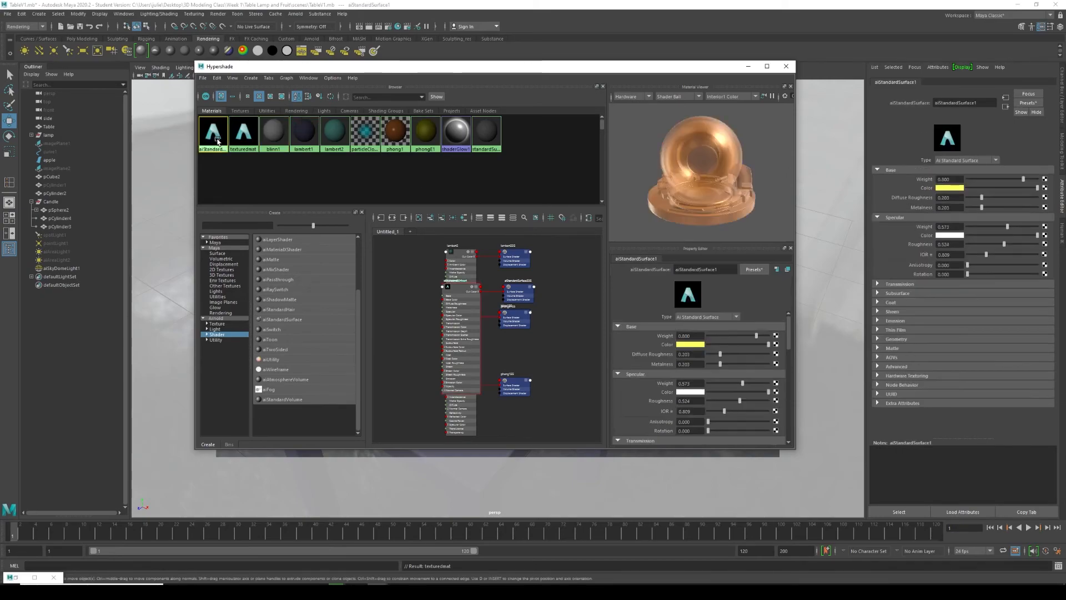
pyautogui.click(244, 133)
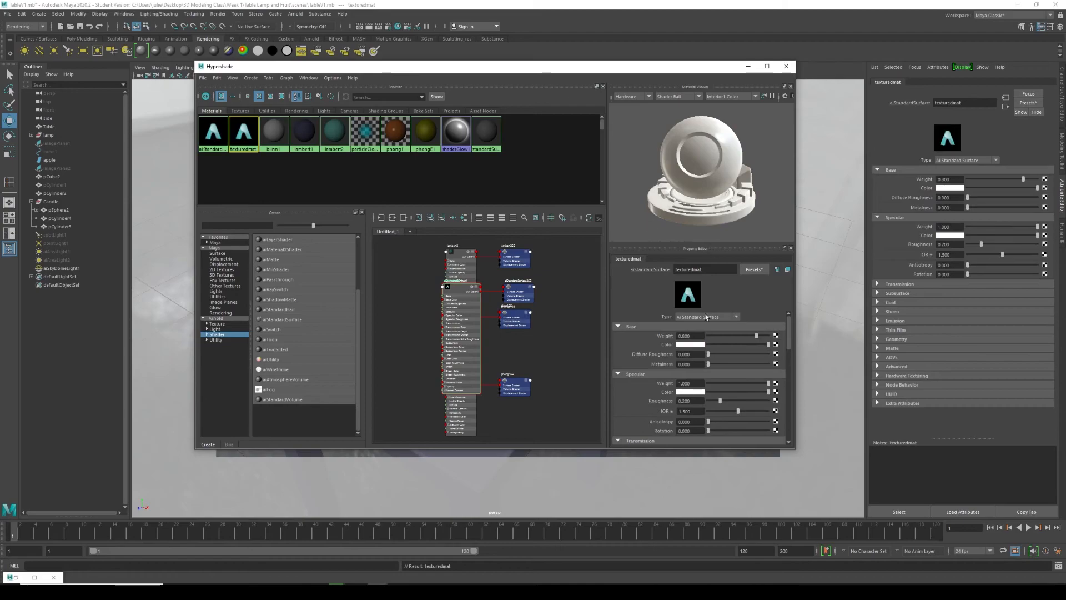
pyautogui.click(775, 345)
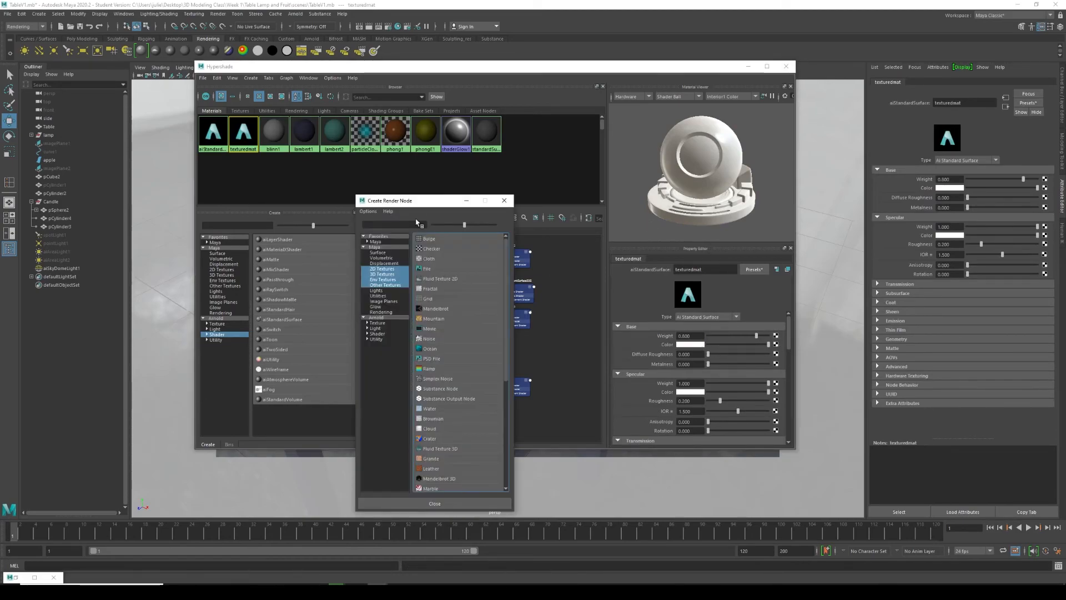
pyautogui.moveTo(425, 205); pyautogui.dragTo(483, 136)
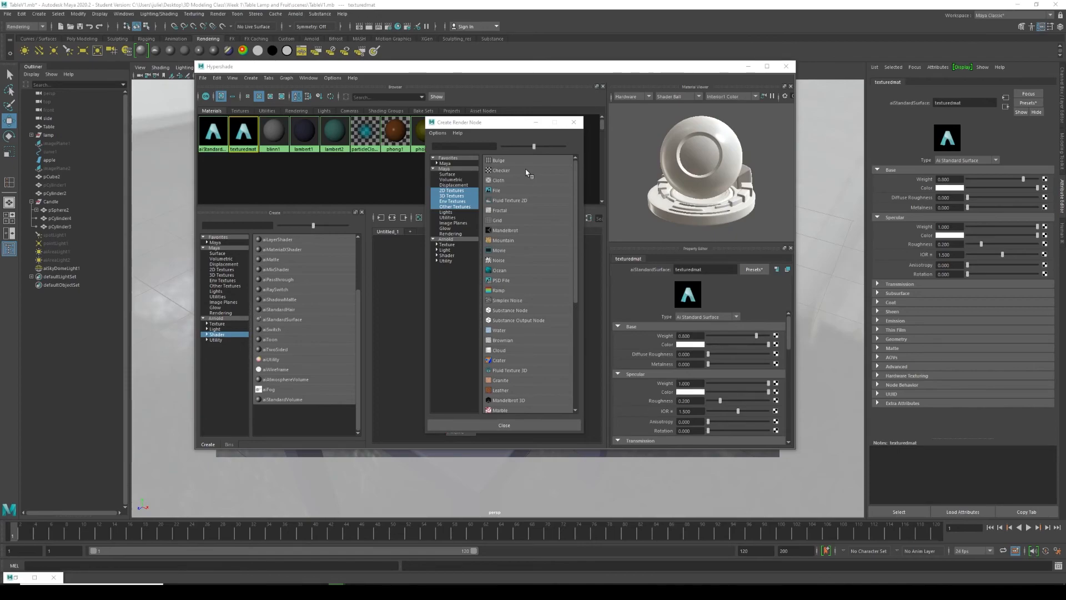
pyautogui.click(498, 172)
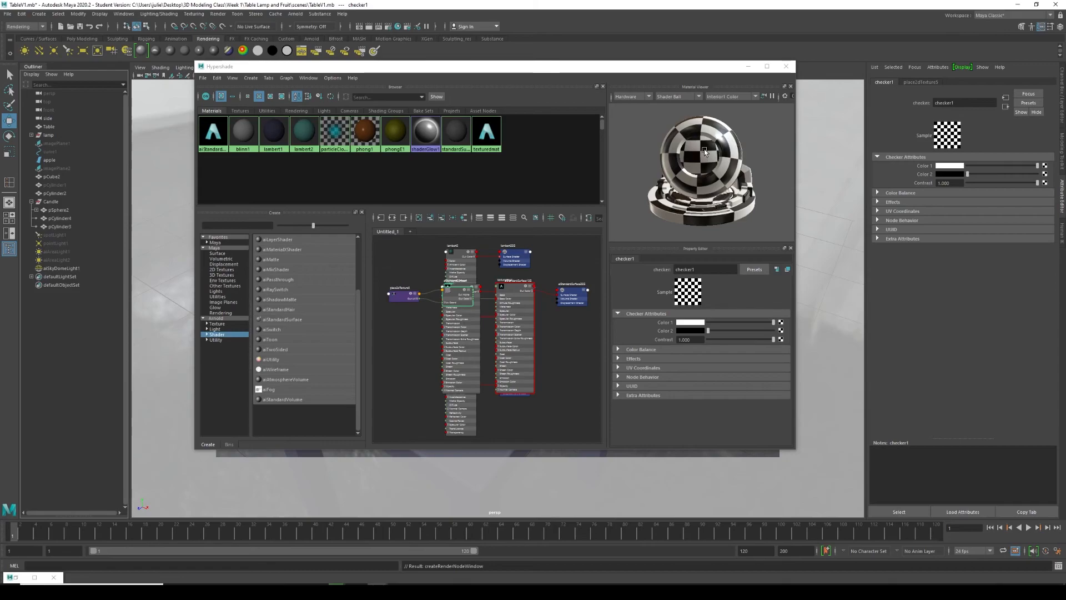
# - Set Color 1 of texturedmat's checker texture to red and Color 2 to blue
pyautogui.moveTo(692, 71); pyautogui.dragTo(645, 72)
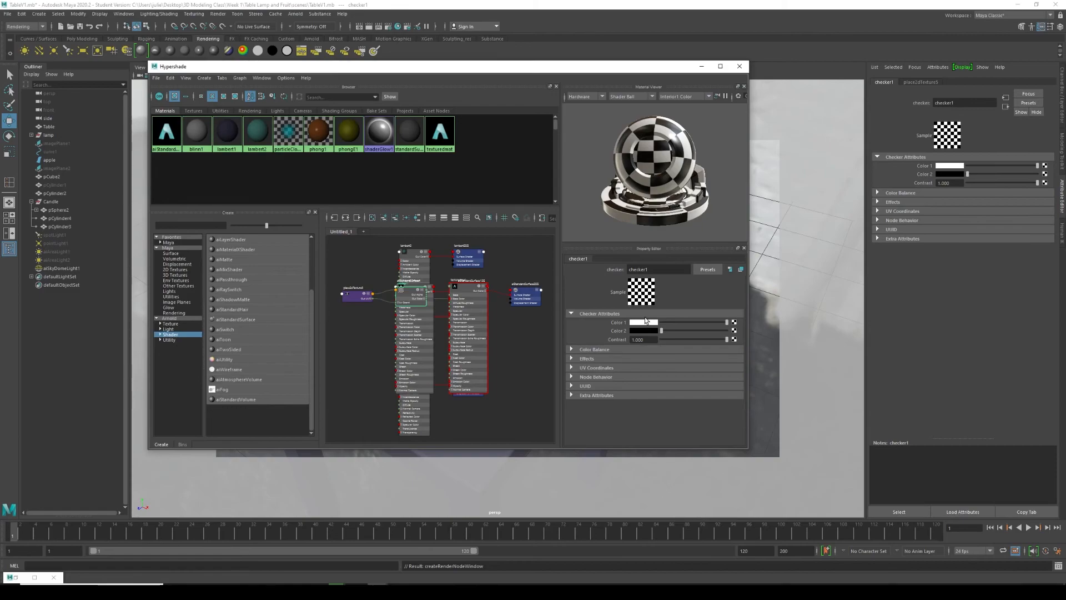
pyautogui.click(1007, 105)
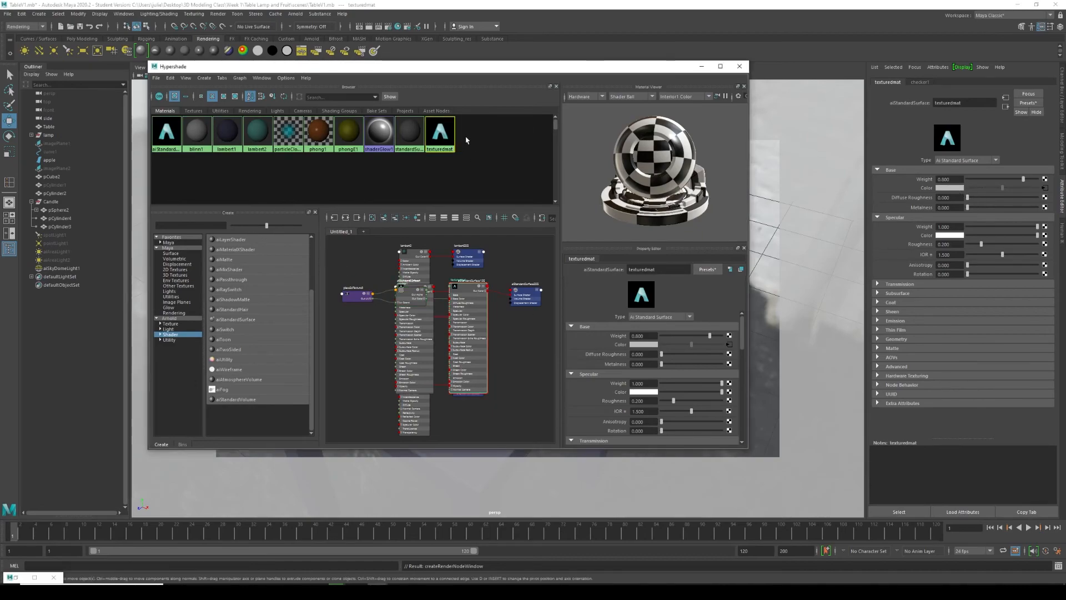
pyautogui.click(444, 138)
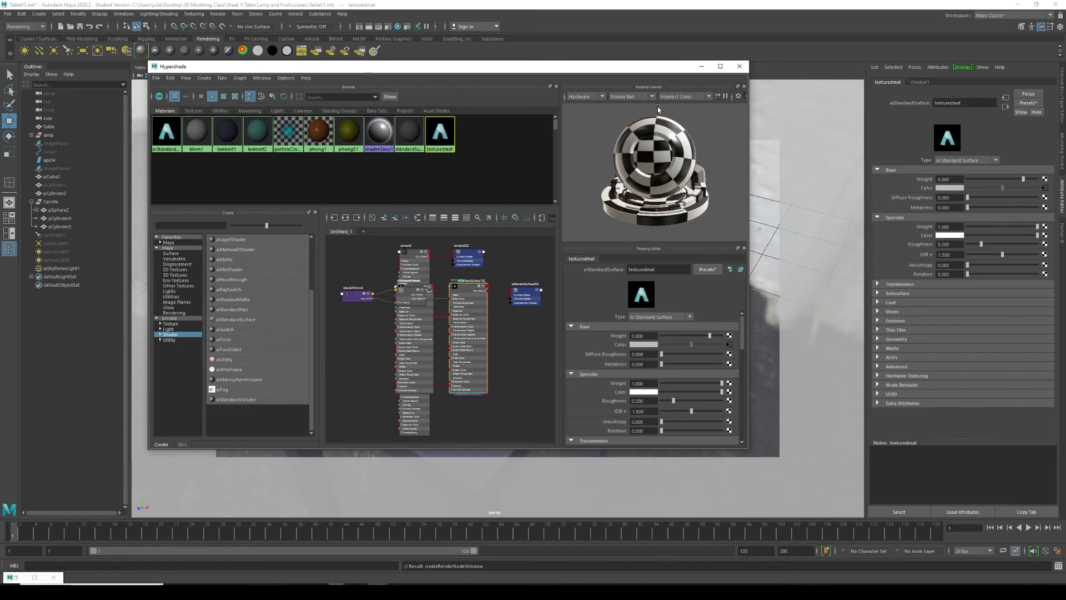
pyautogui.moveTo(655, 67); pyautogui.dragTo(659, 58)
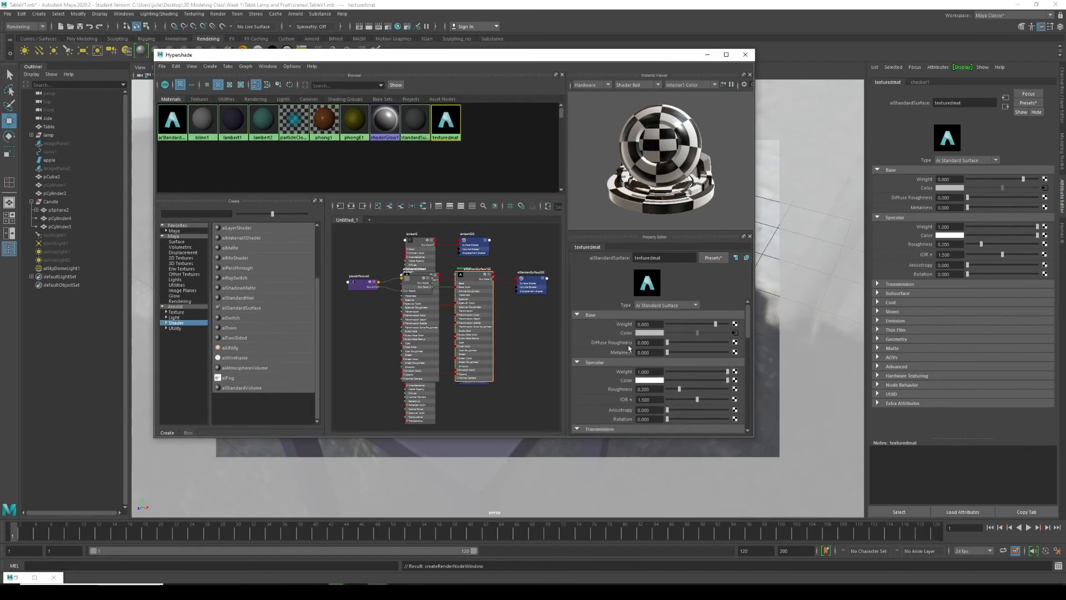
pyautogui.scroll(-1, 608, 337)
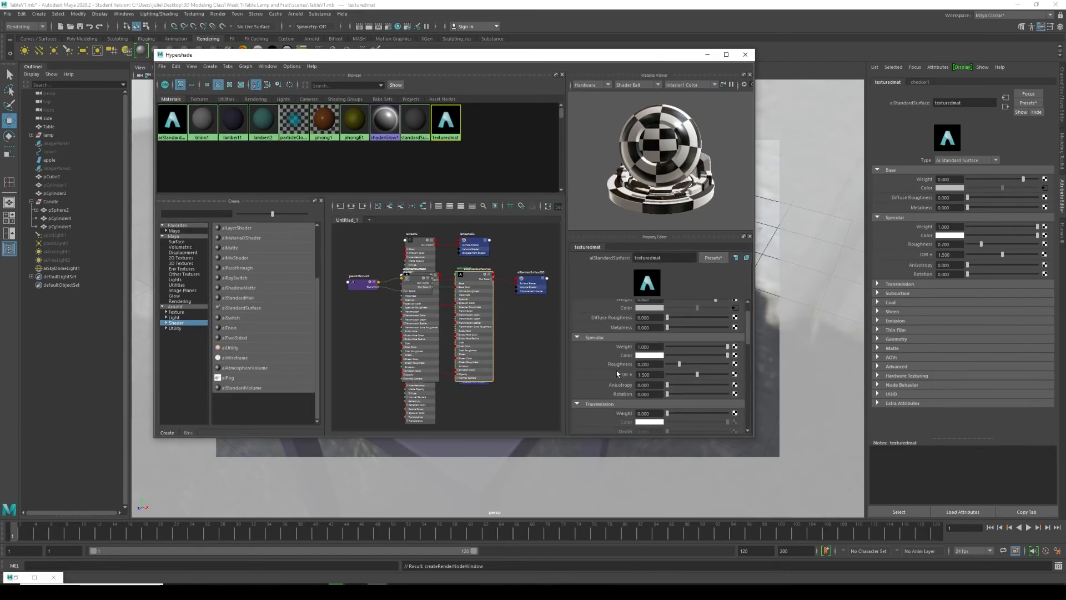
pyautogui.scroll(1, 616, 371)
pyautogui.click(735, 333)
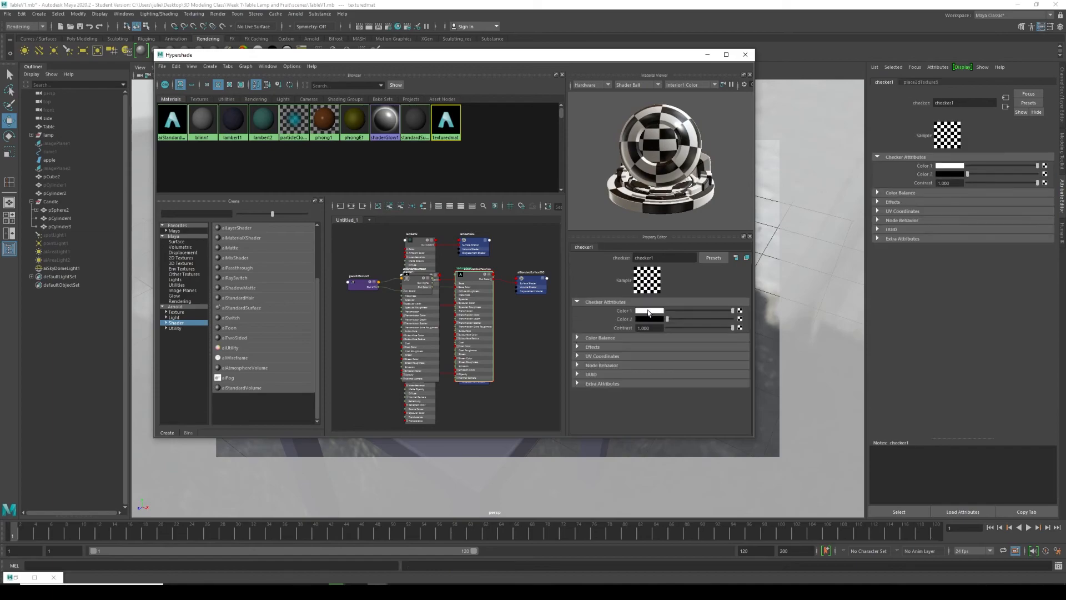
pyautogui.click(648, 311)
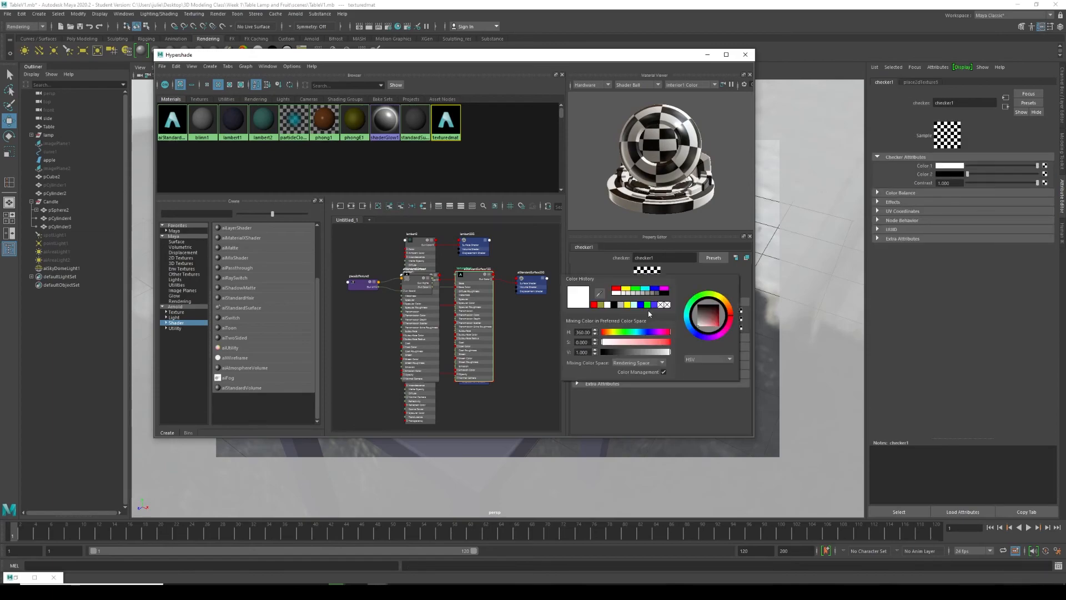
pyautogui.click(616, 288)
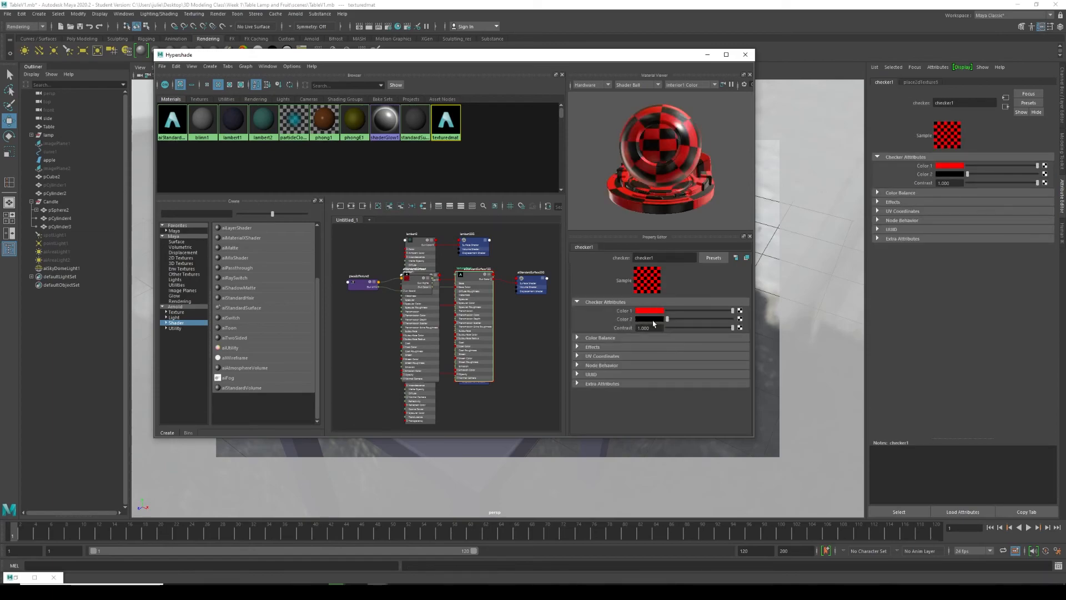
pyautogui.click(656, 319)
pyautogui.click(647, 317)
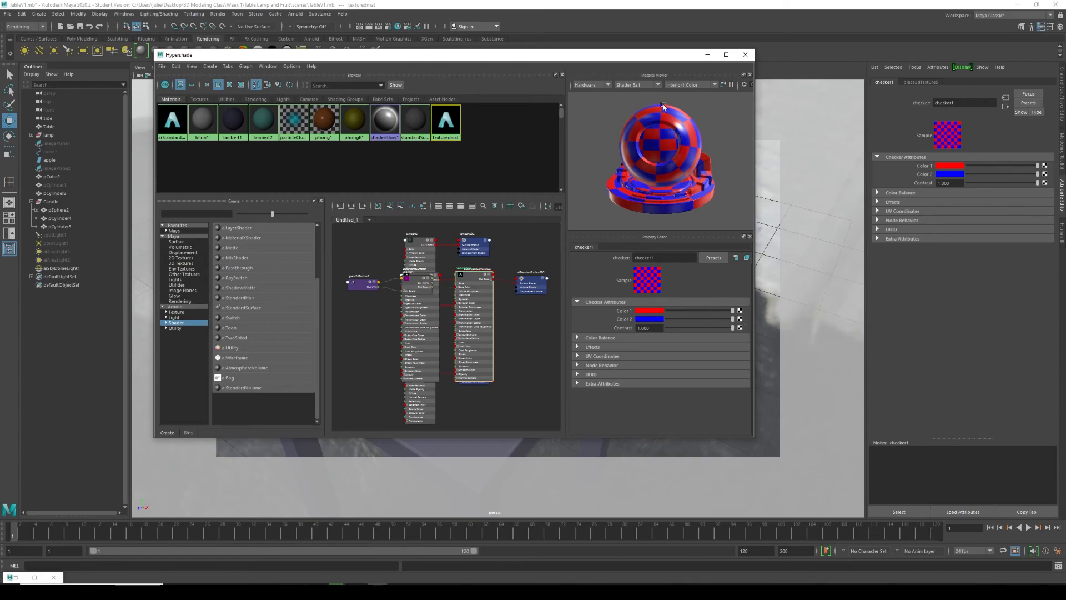
# - Assign the texturedmat material to the table and check the checker pattern on it in the viewport
pyautogui.moveTo(639, 56); pyautogui.dragTo(752, 86)
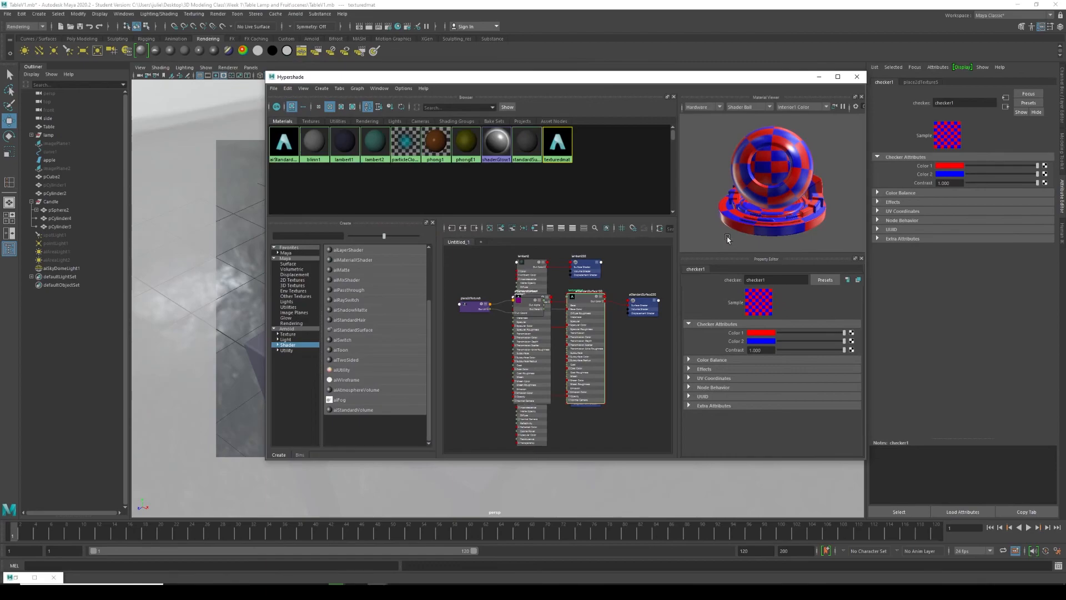
pyautogui.moveTo(483, 85); pyautogui.dragTo(579, 88)
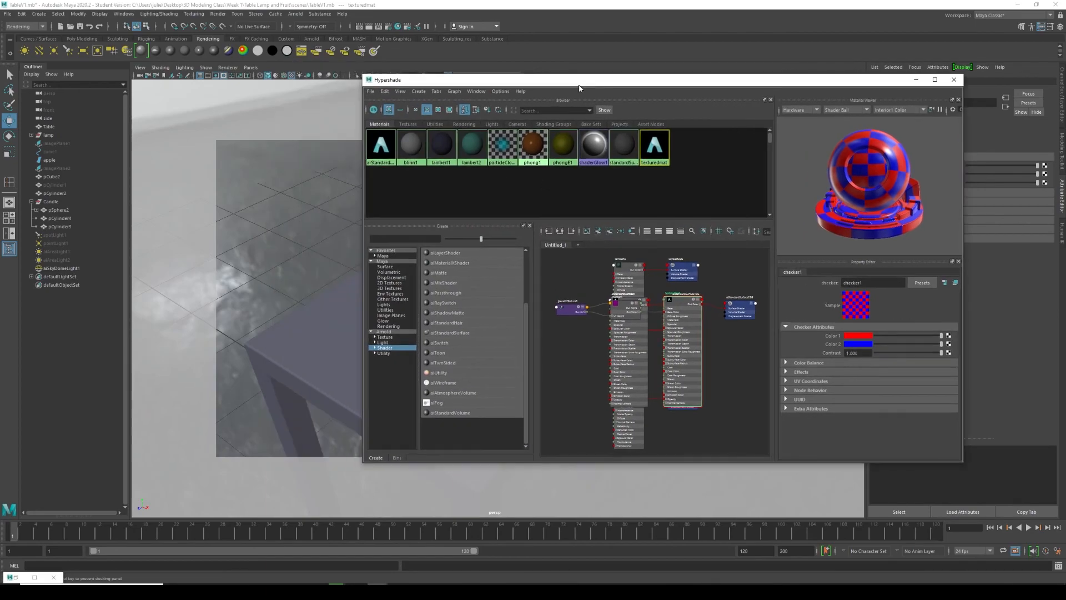
pyautogui.click(309, 352)
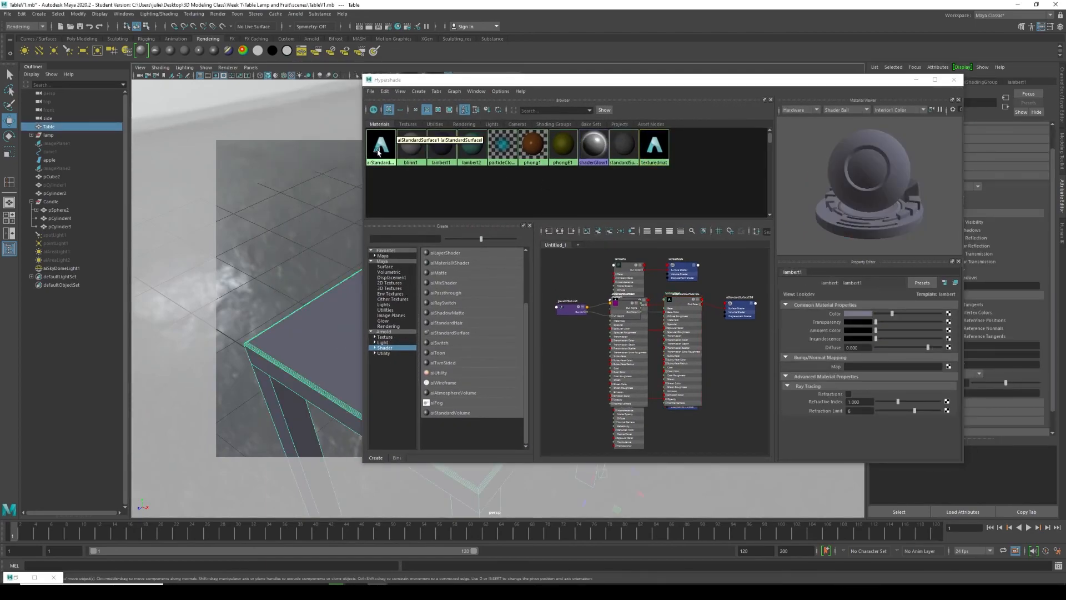
pyautogui.click(658, 156)
pyautogui.rightClick(658, 157)
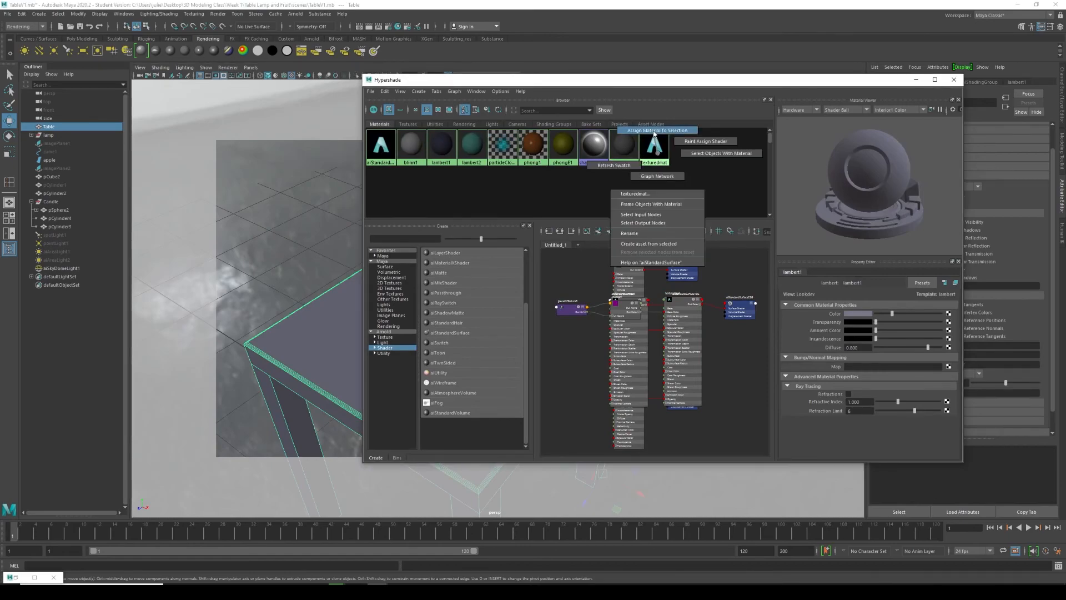
pyautogui.click(654, 131)
pyautogui.moveTo(738, 81); pyautogui.dragTo(589, 424)
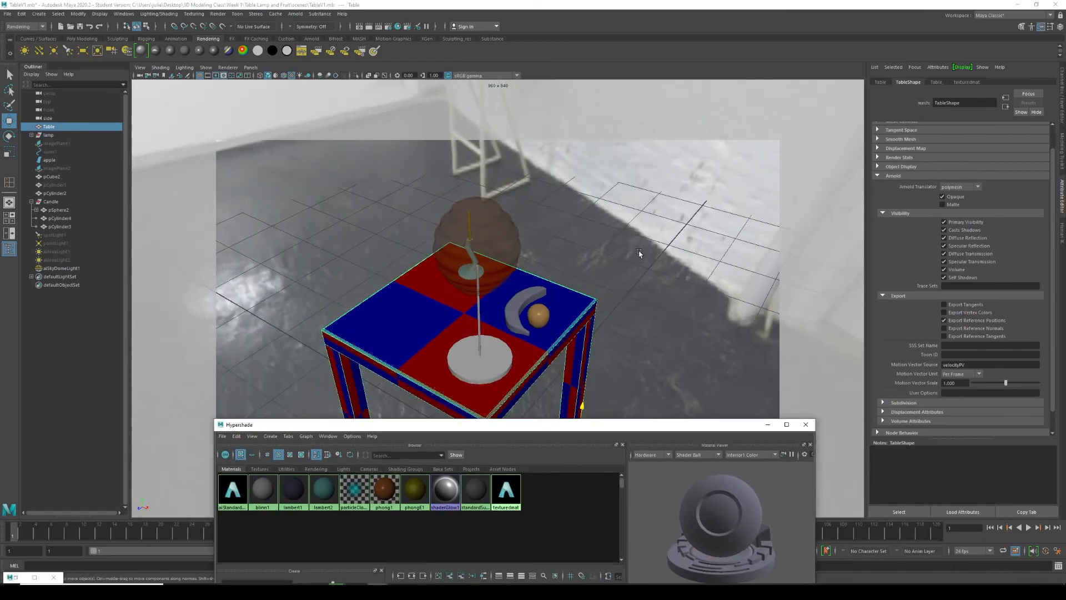
pyautogui.keyDown('alt'); pyautogui.moveTo(619, 311); pyautogui.dragTo(581, 288); pyautogui.keyUp('alt')
# - Open the 2D texture placement attributes of texturedmat's checker texture and minimize the Hypershade to reveal the table
pyautogui.moveTo(568, 425); pyautogui.dragTo(570, 126)
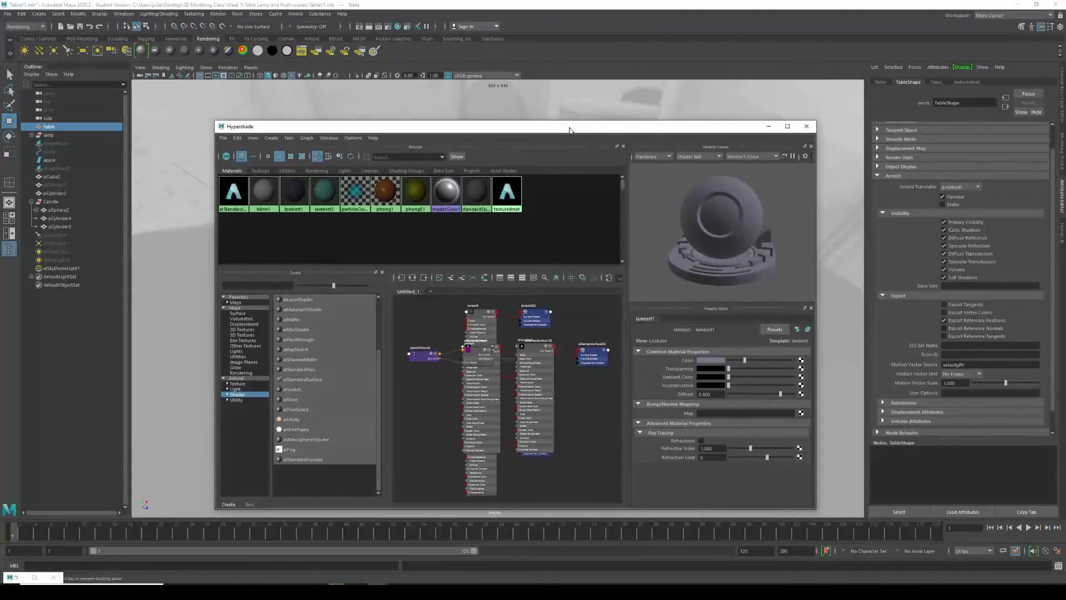
pyautogui.click(507, 192)
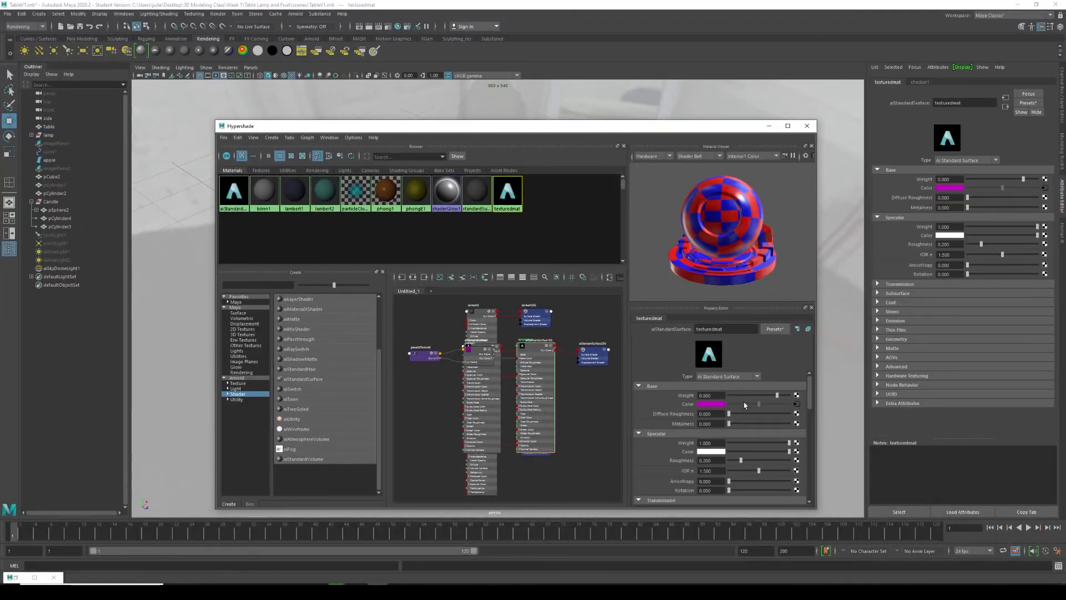
pyautogui.click(797, 404)
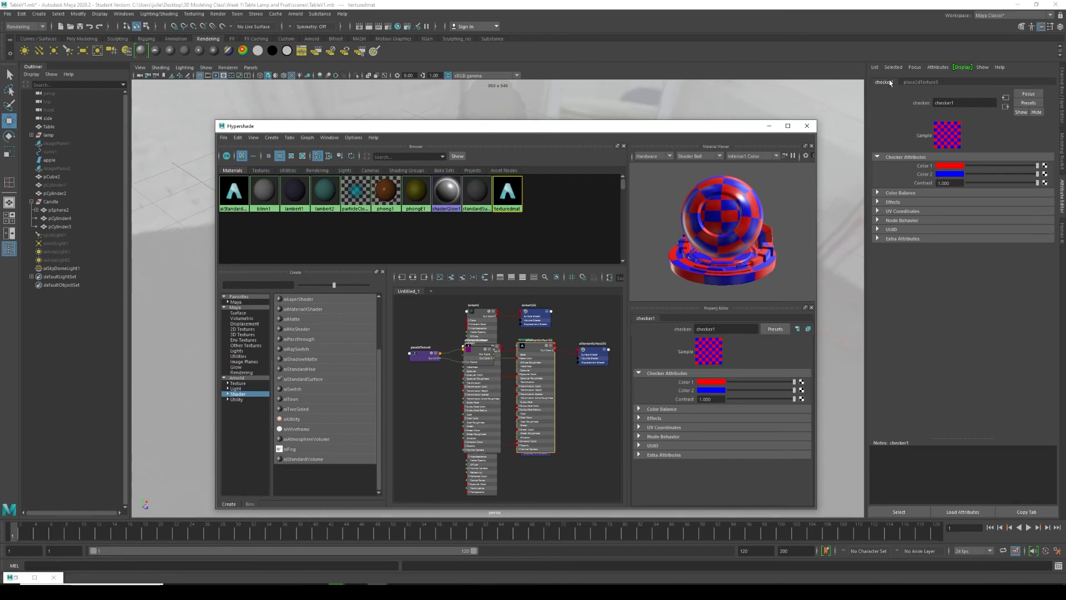
pyautogui.click(923, 83)
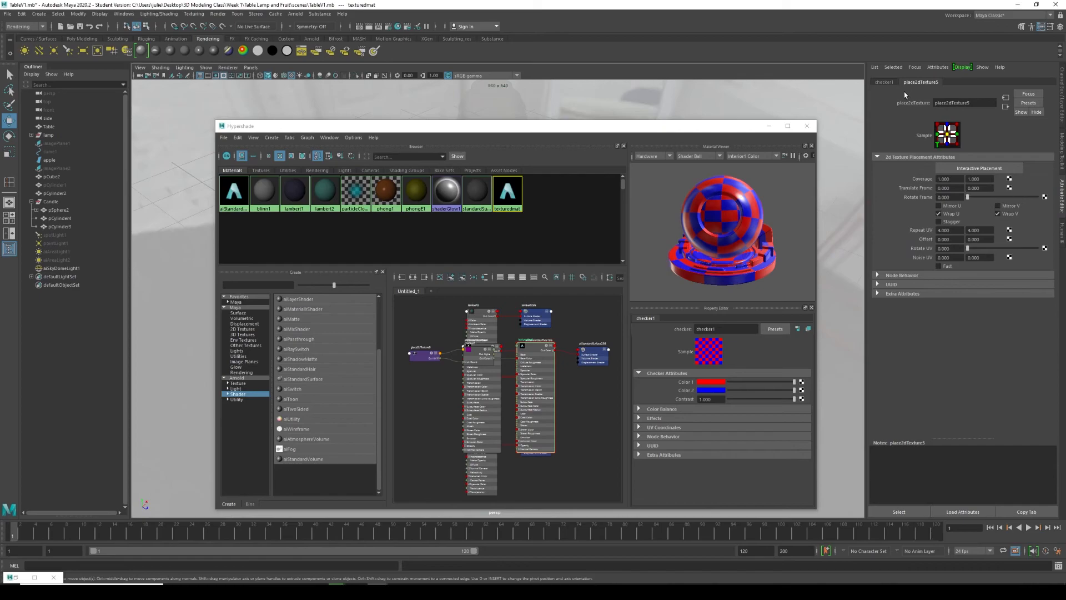
pyautogui.click(769, 126)
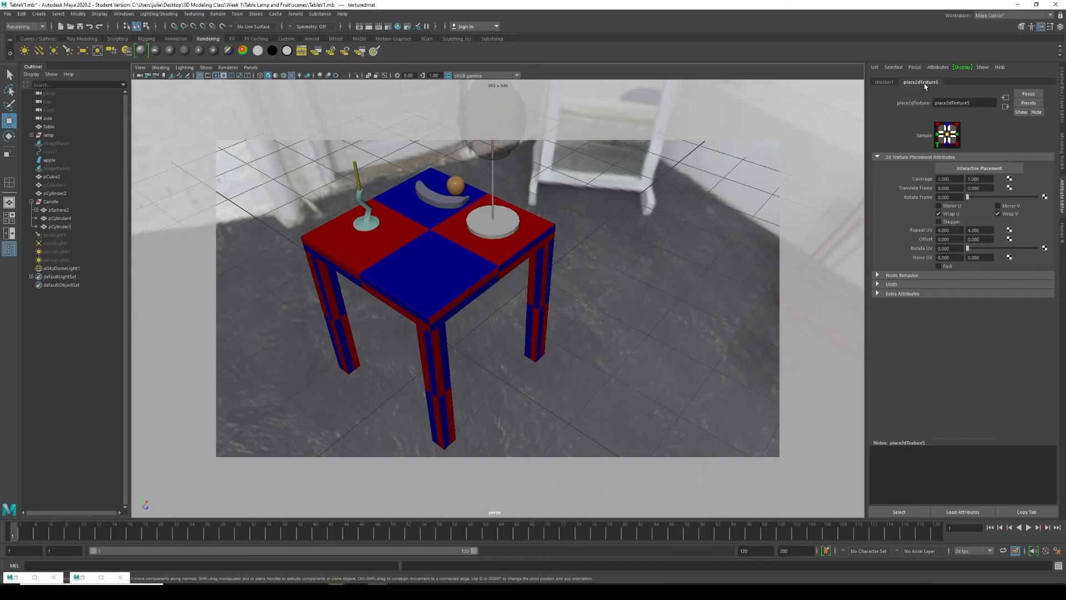
# - Set the checker texture's Repeat UV to 20 in both U and V
pyautogui.click(884, 82)
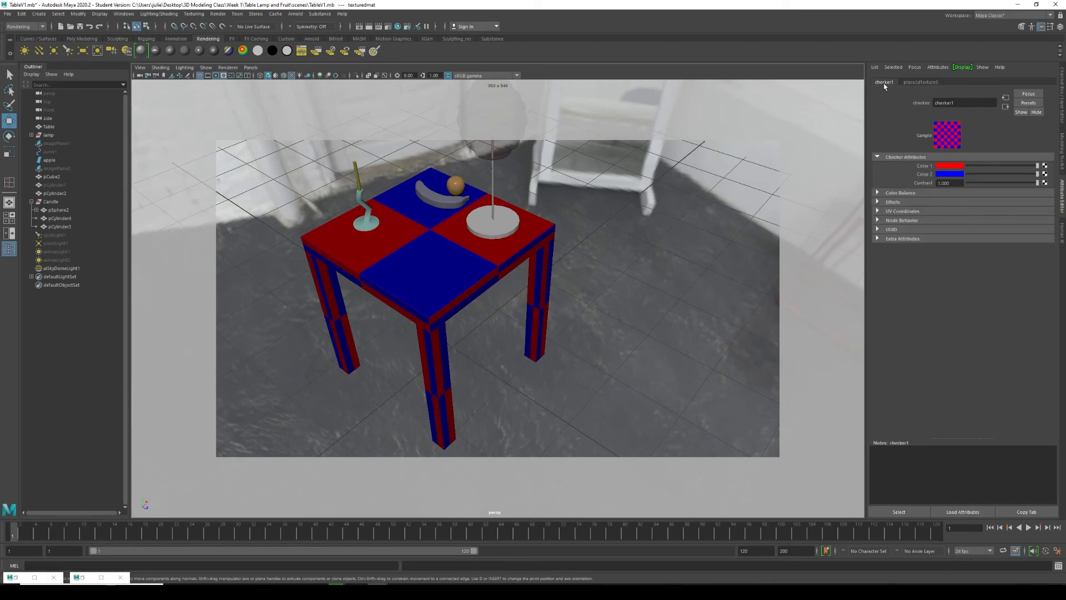
pyautogui.click(921, 83)
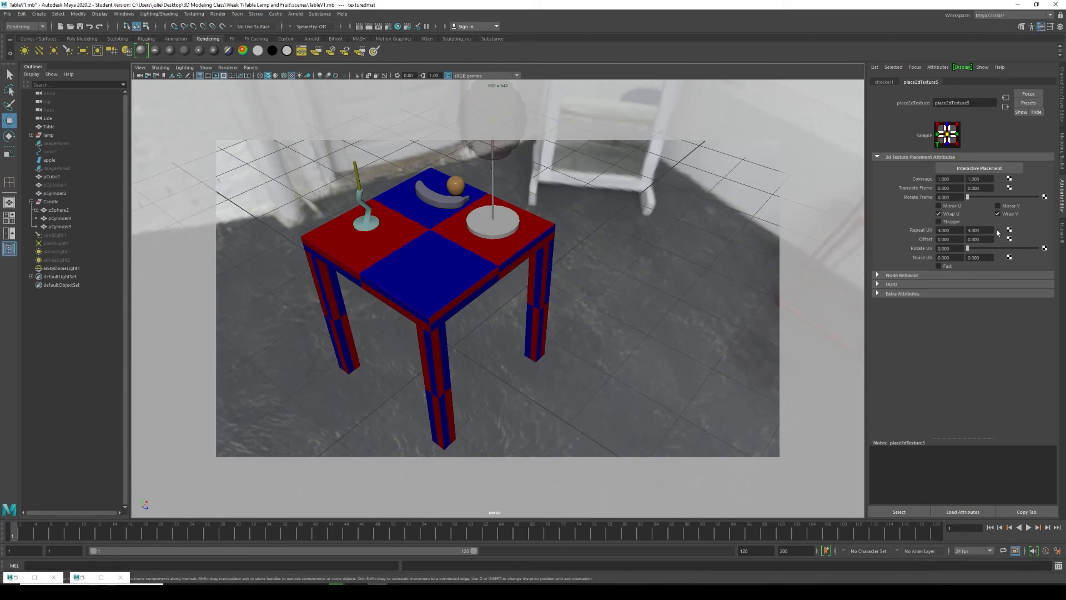
pyautogui.moveTo(956, 232); pyautogui.dragTo(938, 231)
pyautogui.write('20')
pyautogui.press('Tab')
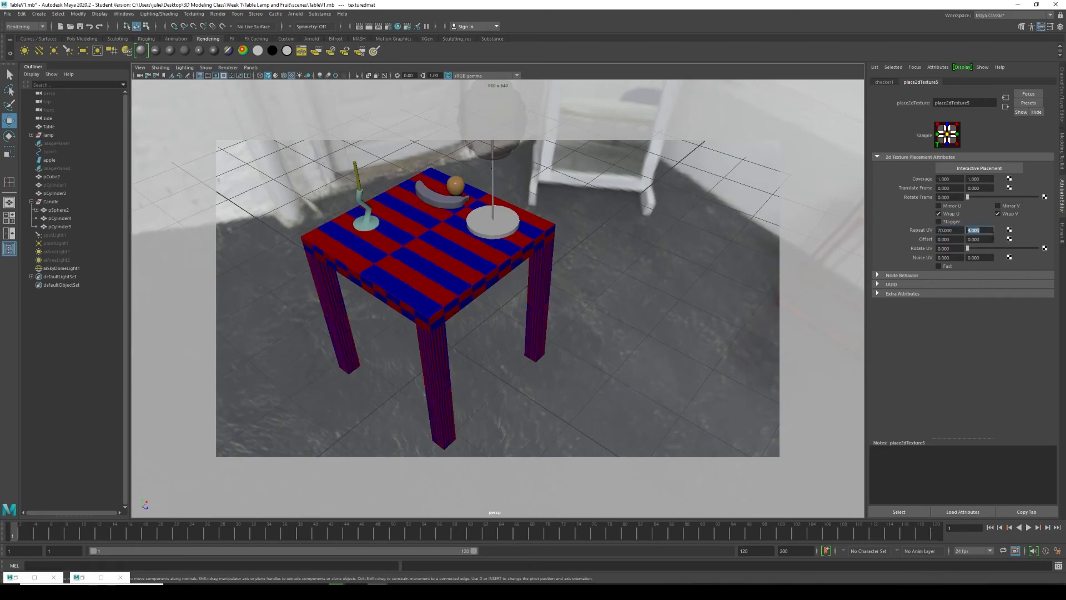
pyautogui.write('20')
pyautogui.press('Tab')
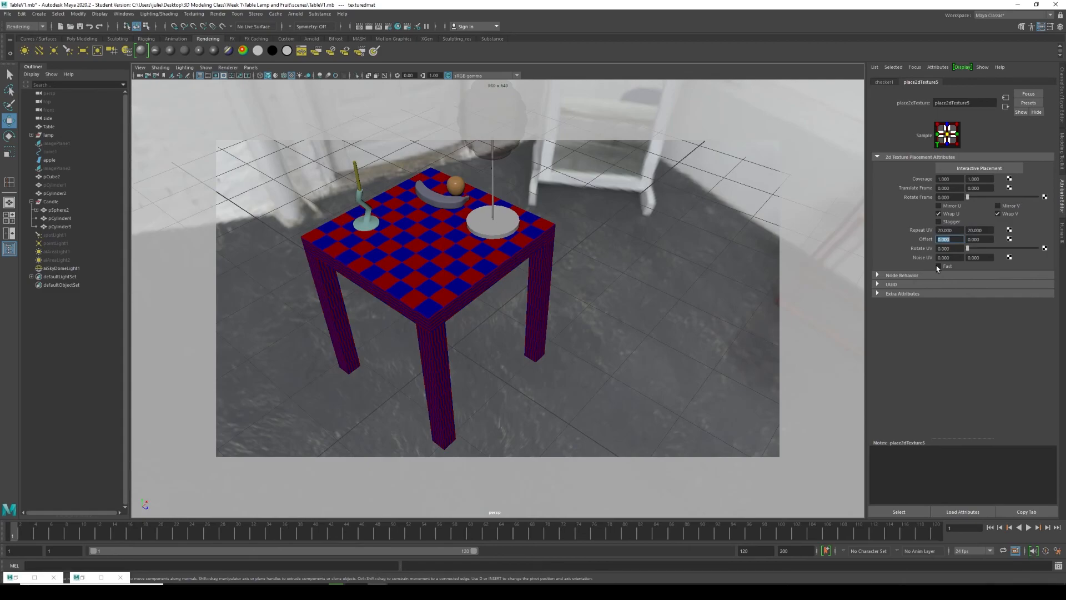
# - Set the checker texture's Coverage to 0.5 in both directions
pyautogui.moveTo(967, 197)
pyautogui.mouseDown()
pyautogui.moveTo(978, 207)
pyautogui.moveTo(961, 213)
pyautogui.moveTo(992, 215)
pyautogui.moveTo(965, 218)
pyautogui.mouseUp()
pyautogui.click(938, 178)
pyautogui.write('0.5')
pyautogui.press('Tab')
pyautogui.press('BackSpace')
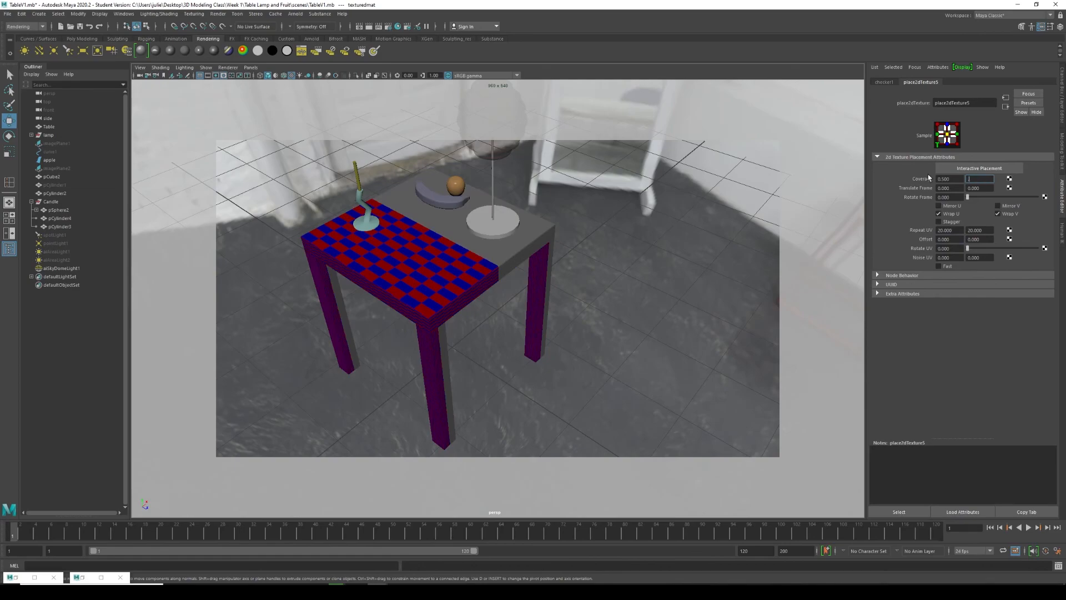
pyautogui.write('0.5')
pyautogui.press('Tab')
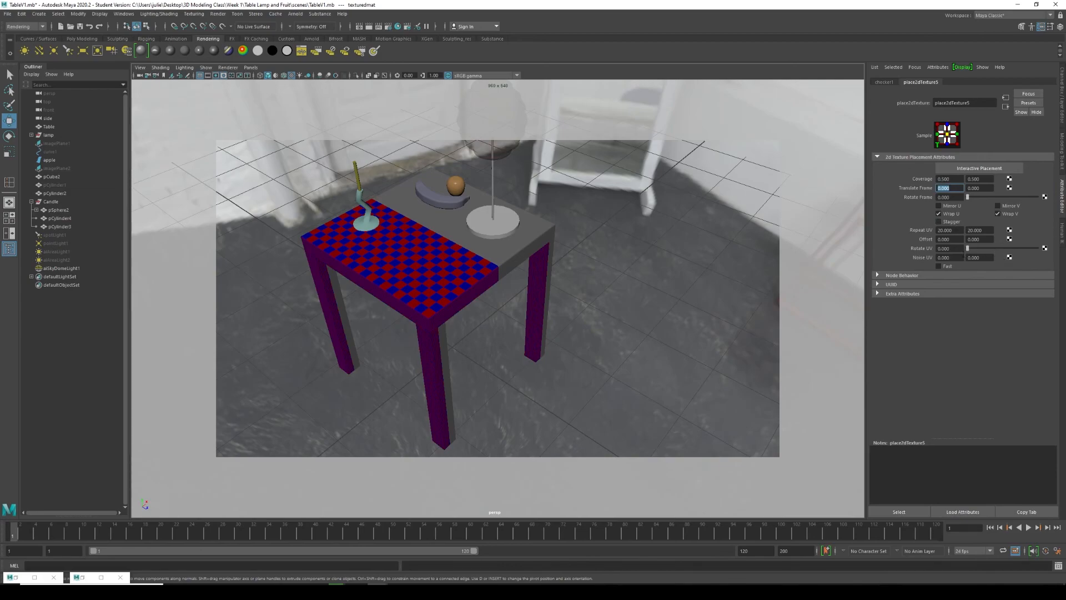
# - Restore the checker texture's Coverage to 1 in both directions
pyautogui.click(958, 240)
pyautogui.moveTo(954, 178); pyautogui.dragTo(901, 184)
pyautogui.write('1')
pyautogui.press('Tab')
pyautogui.write('1')
pyautogui.press('Tab')
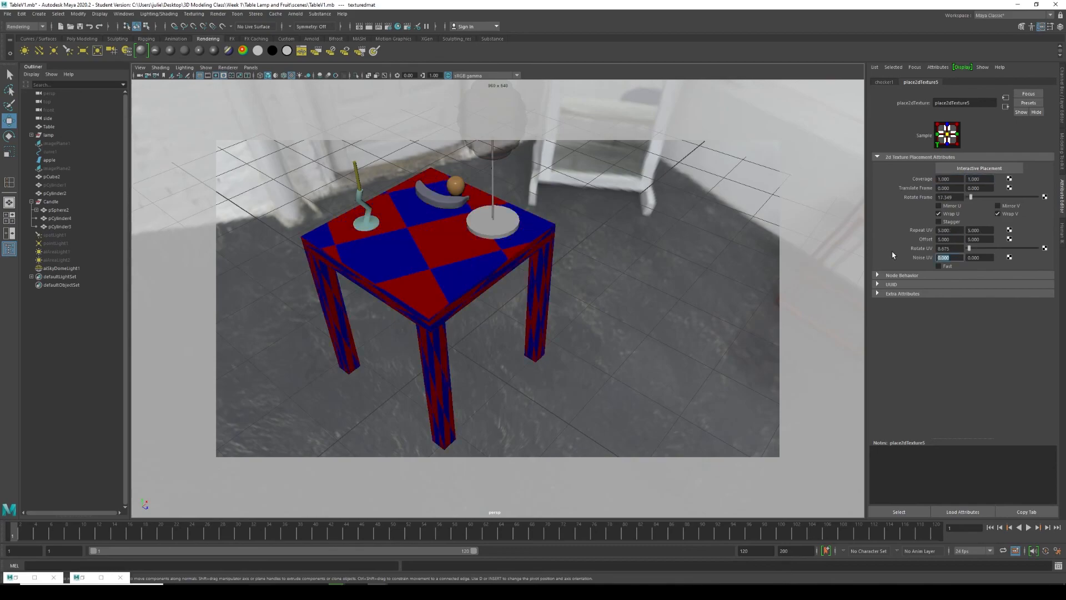
# - Try a Noise UV of 1 by 1 on the checker pattern
pyautogui.write('1')
pyautogui.press('Tab')
pyautogui.write('1')
pyautogui.press('Return')
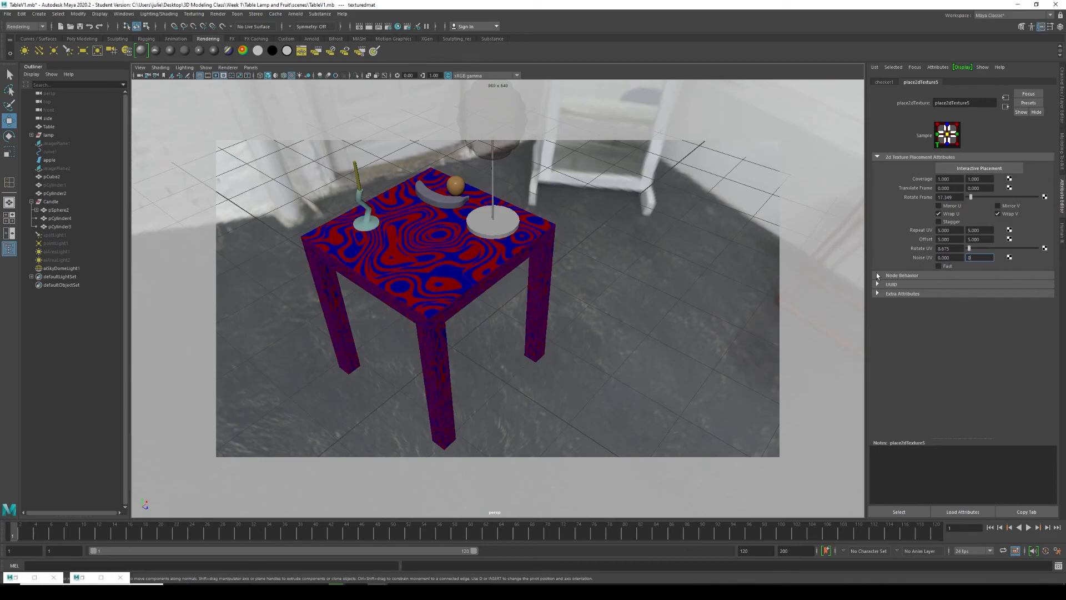
# - Reset the checker placement's Rotate UV, Noise UV and Offset values to 0
pyautogui.moveTo(970, 251); pyautogui.dragTo(967, 250)
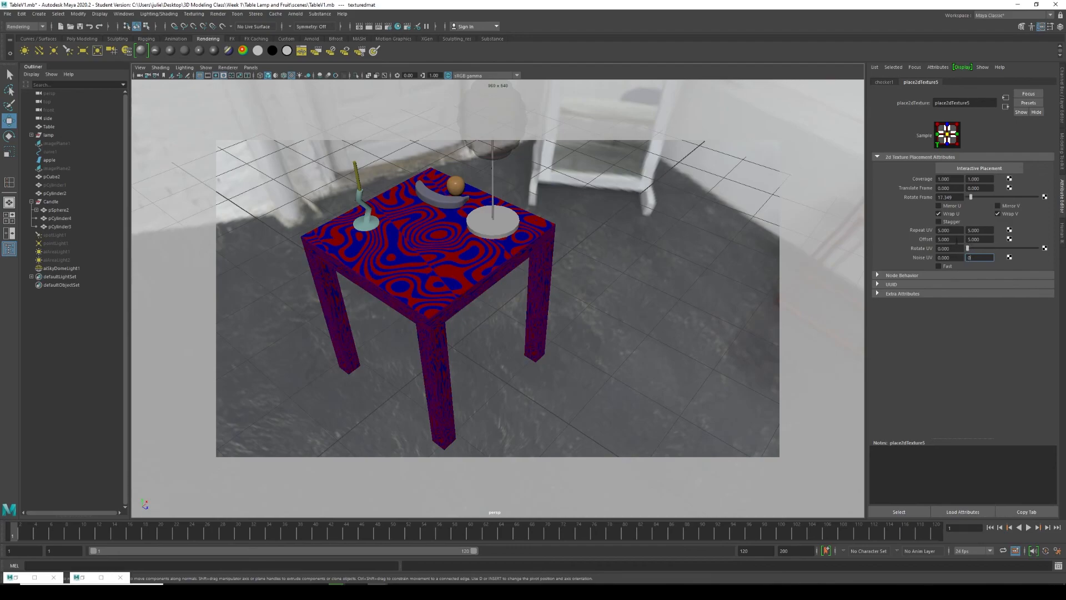
pyautogui.press('Return')
pyautogui.doubleClick(945, 239)
pyautogui.write('0')
pyautogui.press('Tab')
pyautogui.write('0')
pyautogui.press('Tab')
# - Set the checker texture's Repeat UV to 1 in both U and V
pyautogui.doubleClick(962, 230)
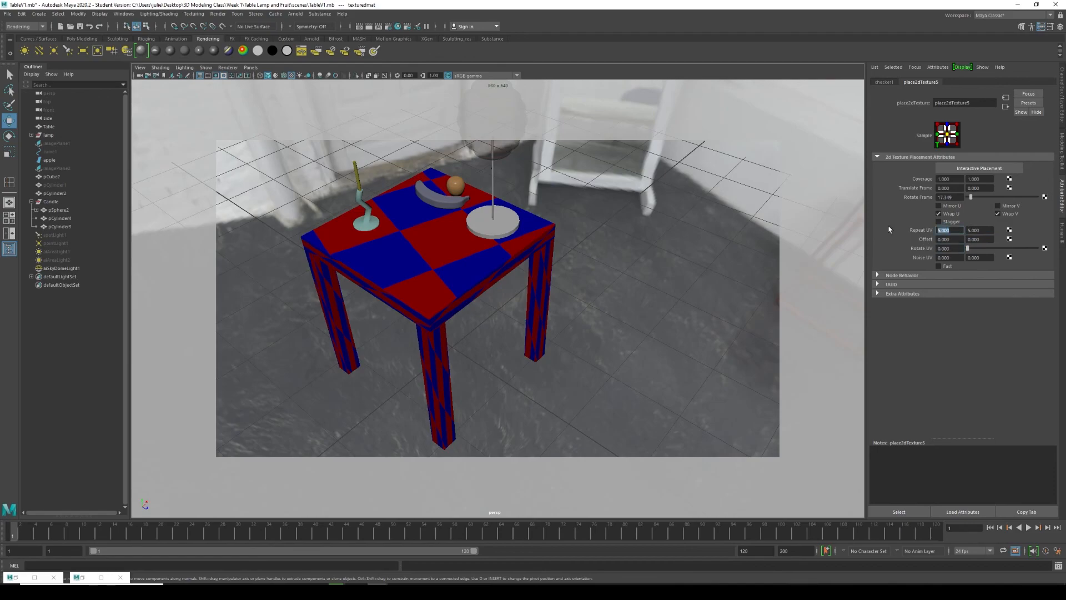
pyautogui.write('1')
pyautogui.press('Tab')
pyautogui.write('1')
pyautogui.press('Tab')
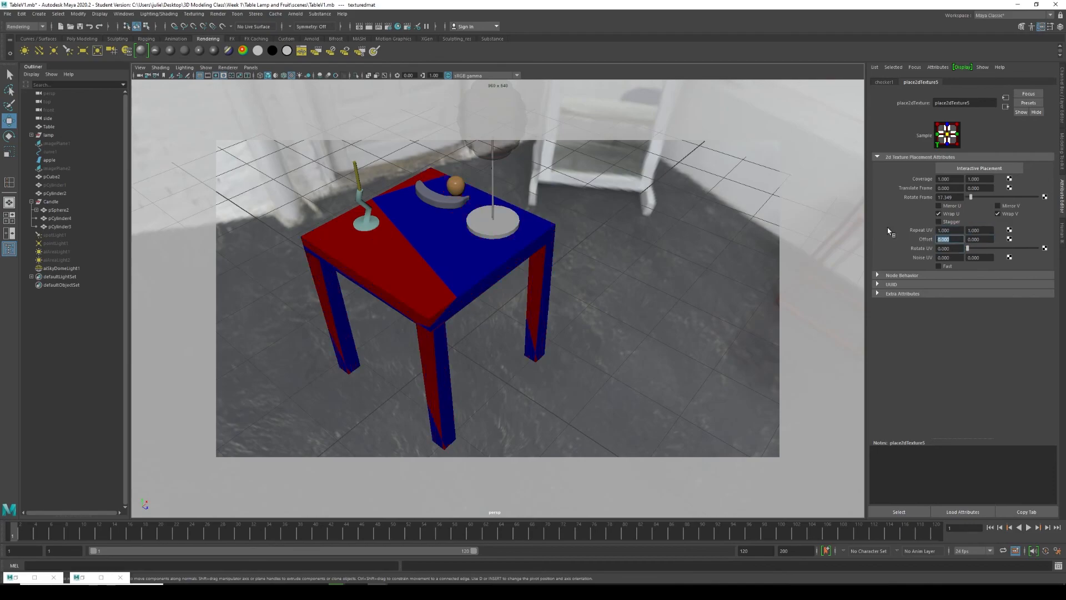
# - Reset the checker's Rotate Frame to 0 and set its Repeat UV to 4 by 4
pyautogui.click(958, 231)
pyautogui.moveTo(968, 196); pyautogui.dragTo(902, 229)
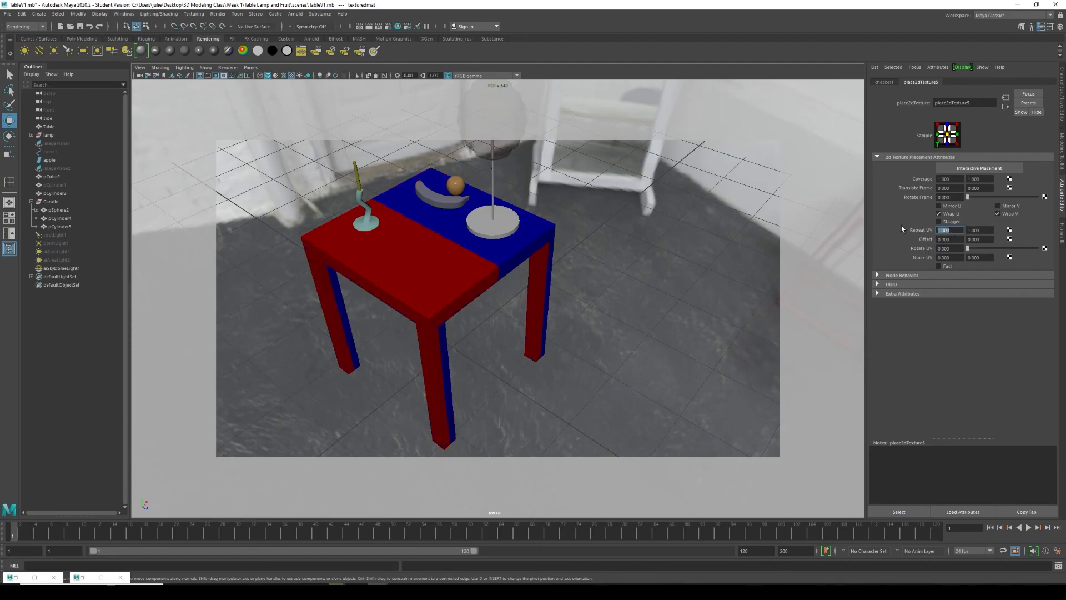
pyautogui.write('4')
pyautogui.press('Tab')
pyautogui.write('4')
pyautogui.press('Tab')
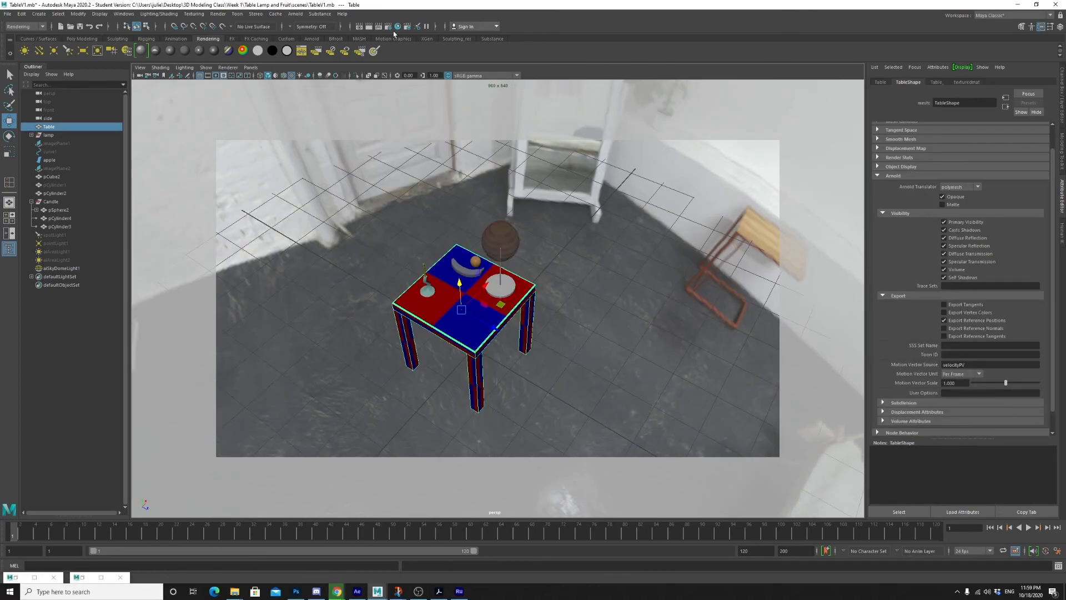
# - Open the texturedmat material in the Hypershade and break the checker connection on its base color
pyautogui.click(398, 26)
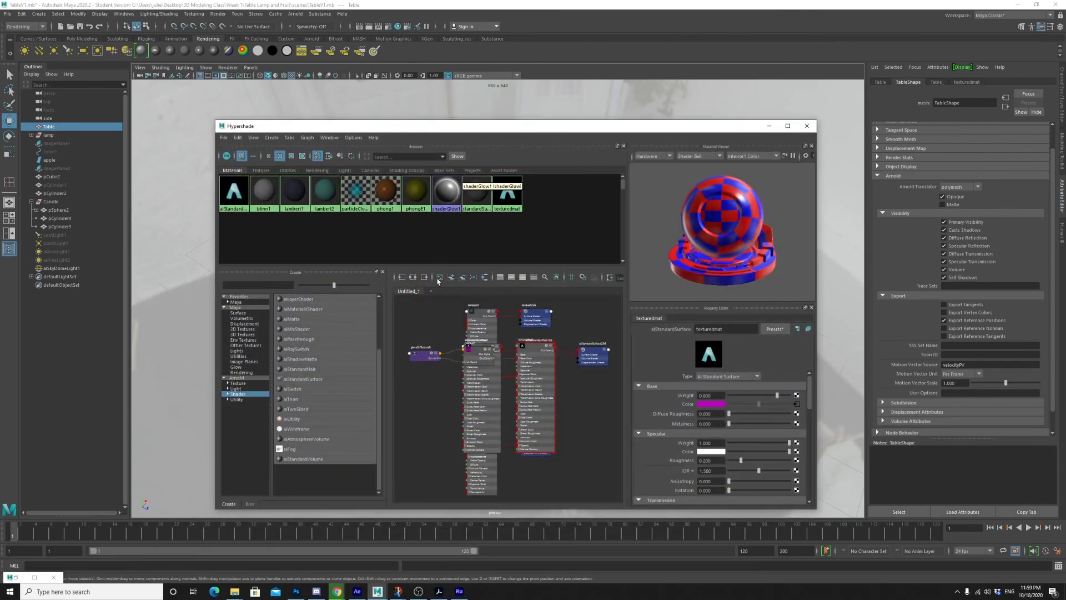
pyautogui.click(507, 192)
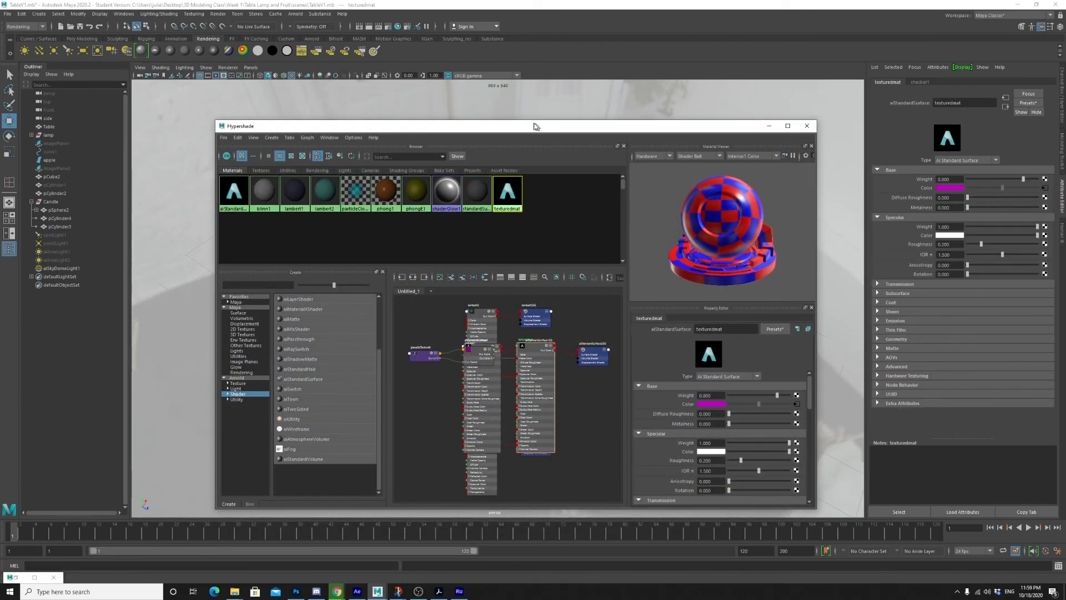
pyautogui.moveTo(538, 126); pyautogui.dragTo(483, 92)
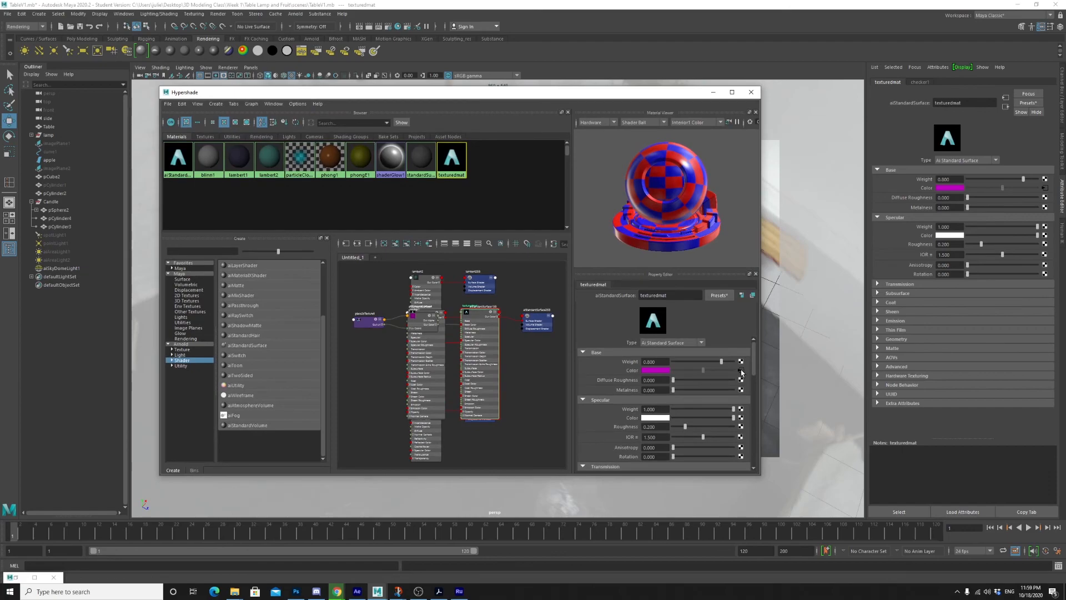
pyautogui.rightClick(633, 372)
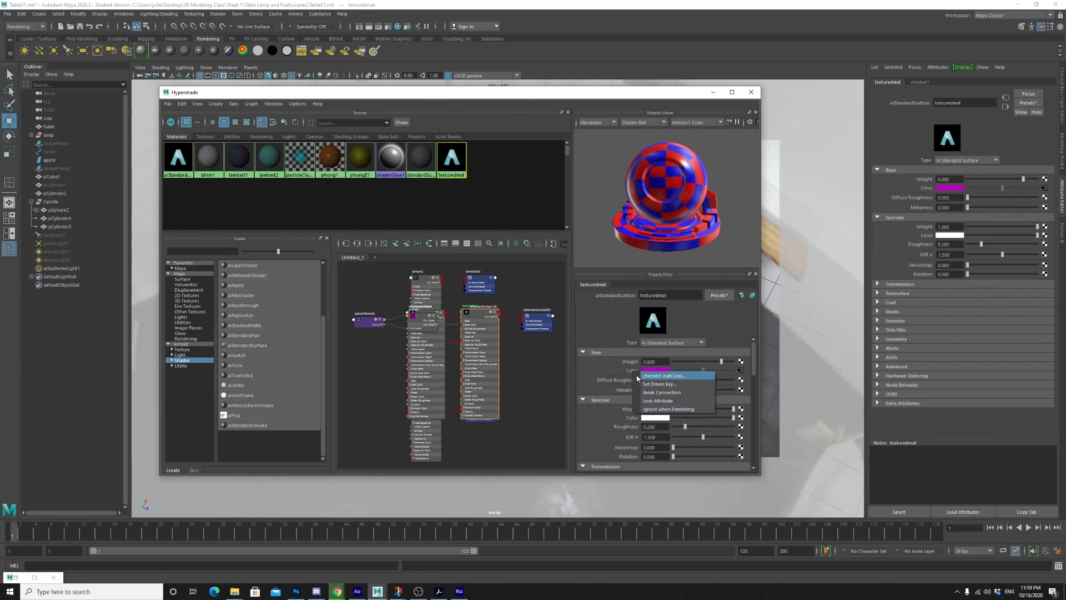
pyautogui.click(665, 392)
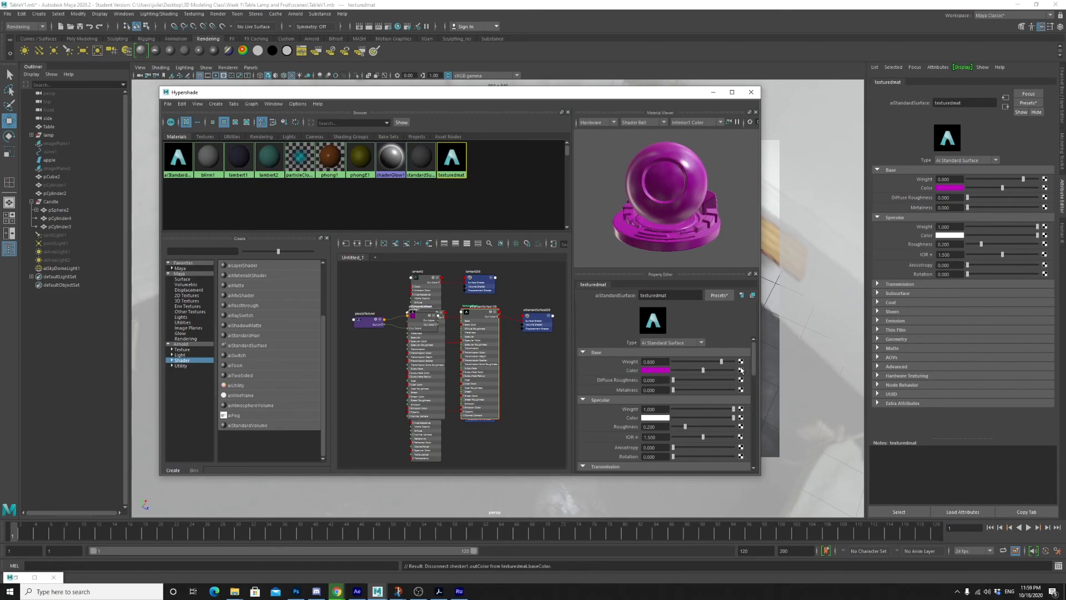
# - Create a File texture for the base color of the texturedmat material
pyautogui.moveTo(657, 88); pyautogui.dragTo(723, 122)
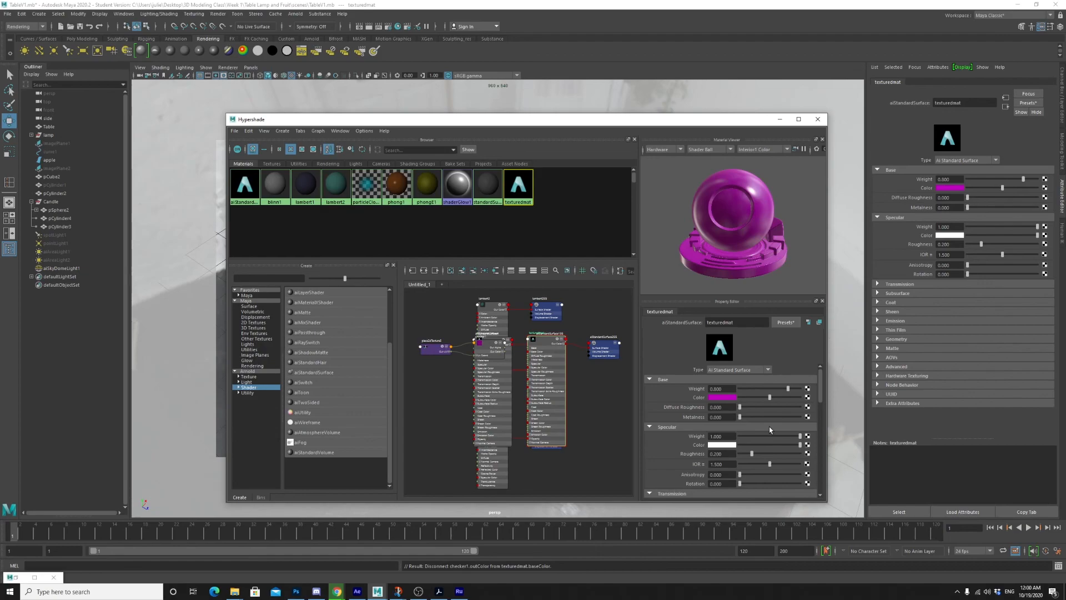
pyautogui.rightClick(703, 399)
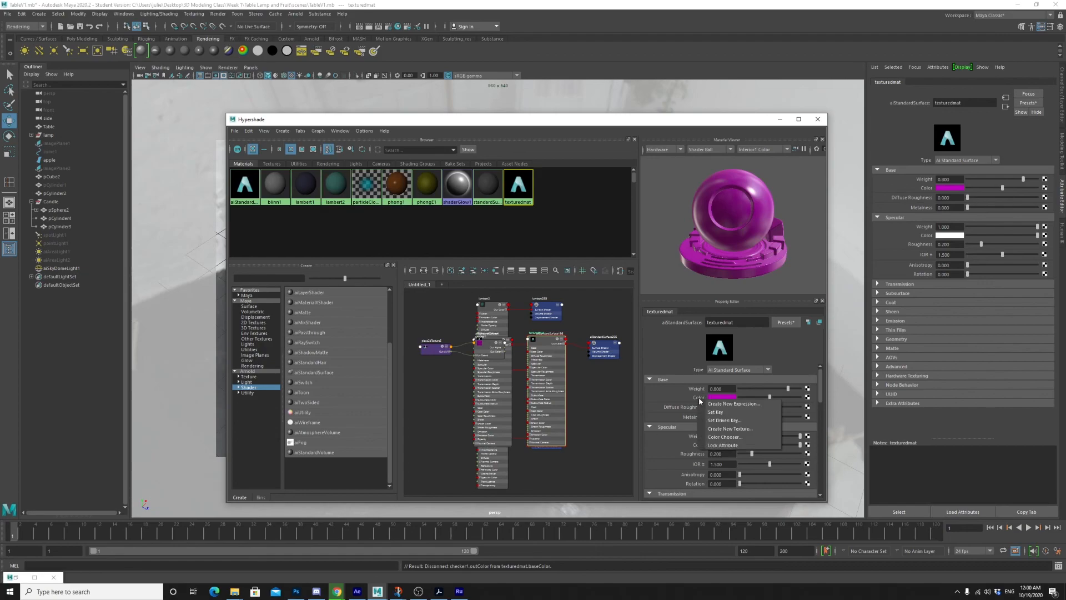
pyautogui.click(725, 429)
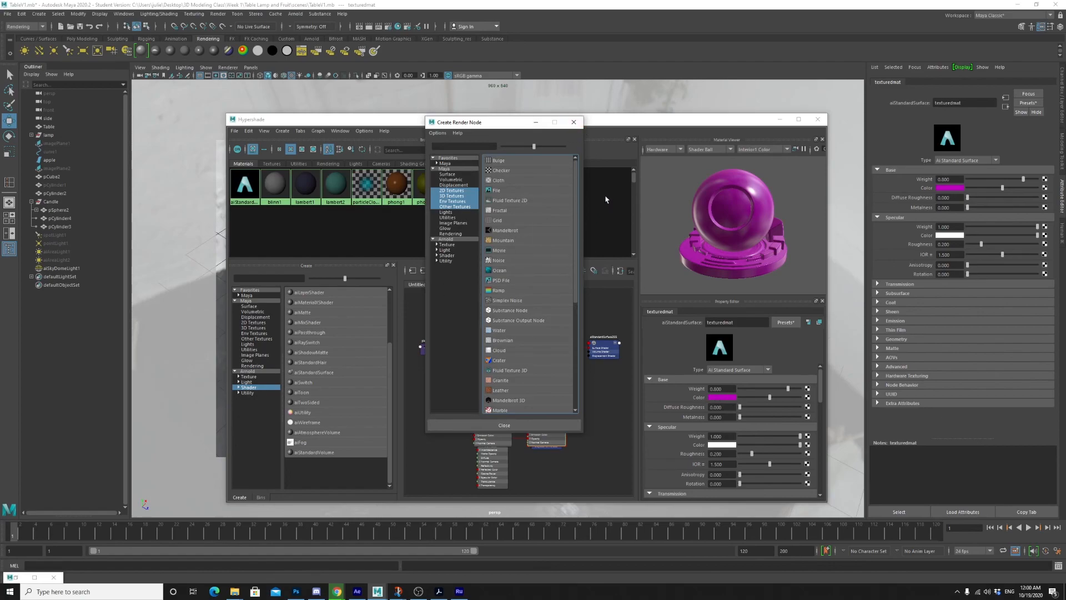
pyautogui.moveTo(495, 126); pyautogui.dragTo(518, 118)
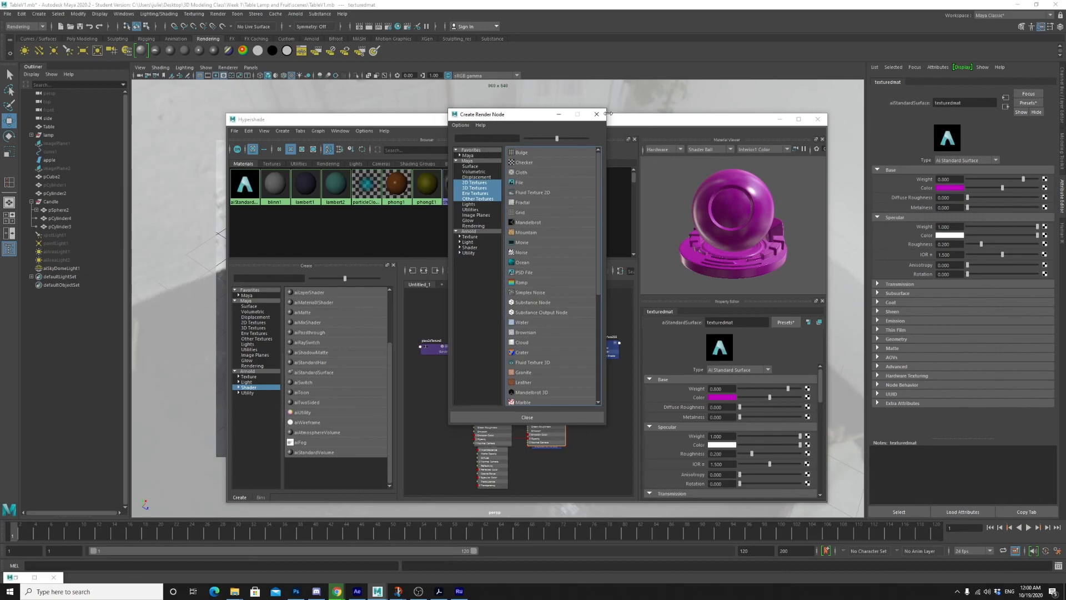
pyautogui.click(519, 183)
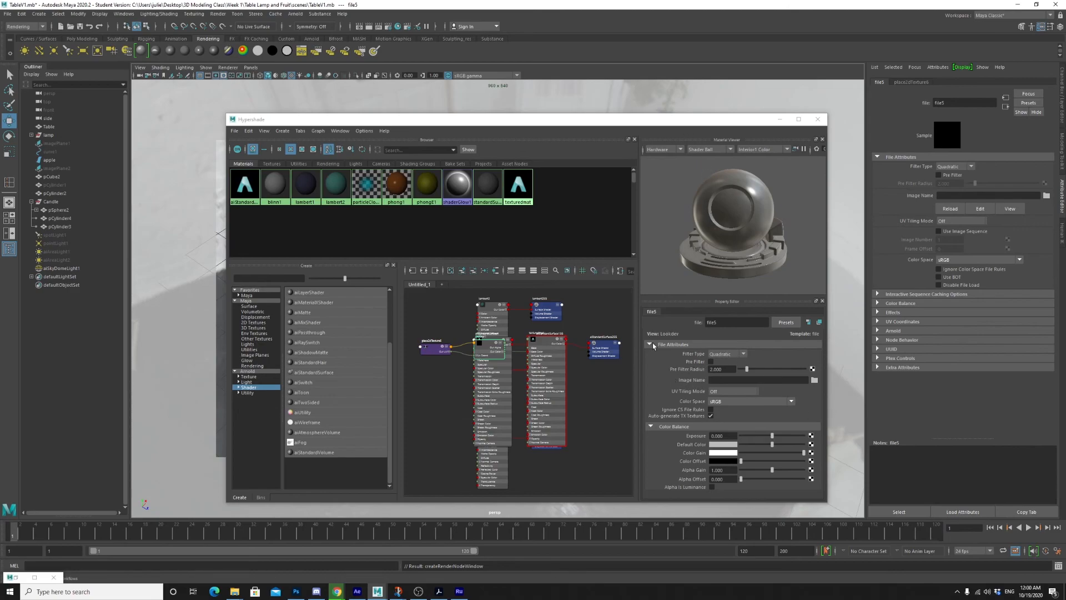
# - Load the pastel pink and gold JPEG from the sourceimages folder as the file texture's image
pyautogui.click(814, 381)
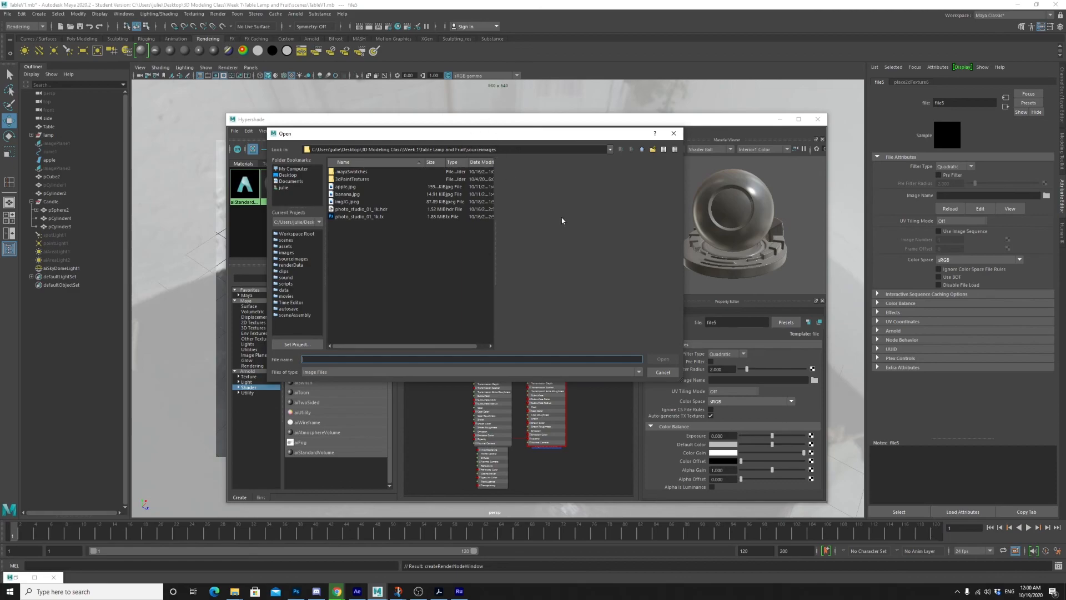
pyautogui.click(356, 202)
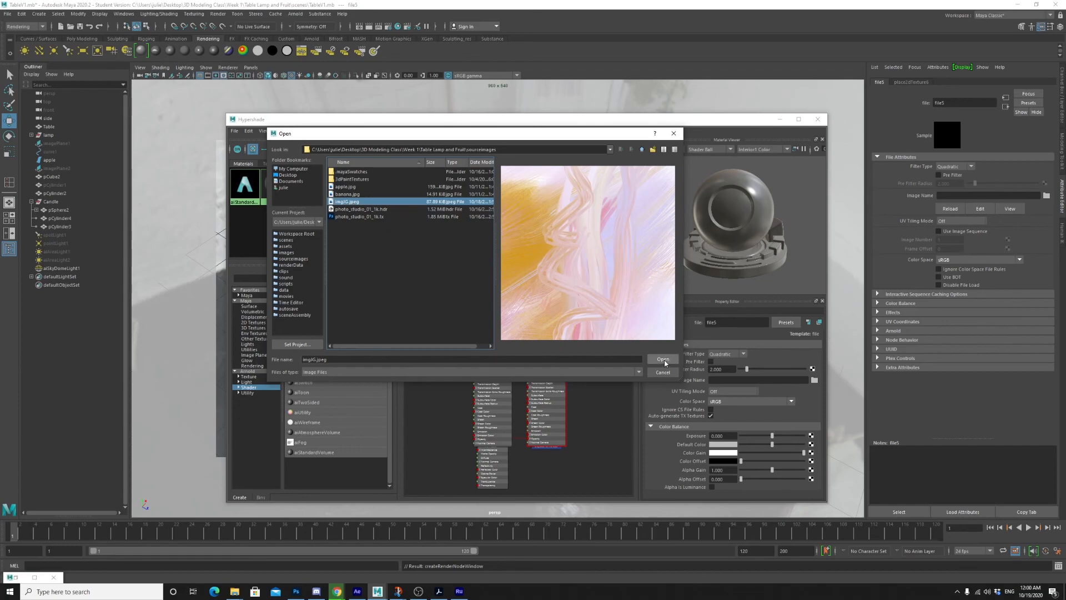
pyautogui.click(664, 360)
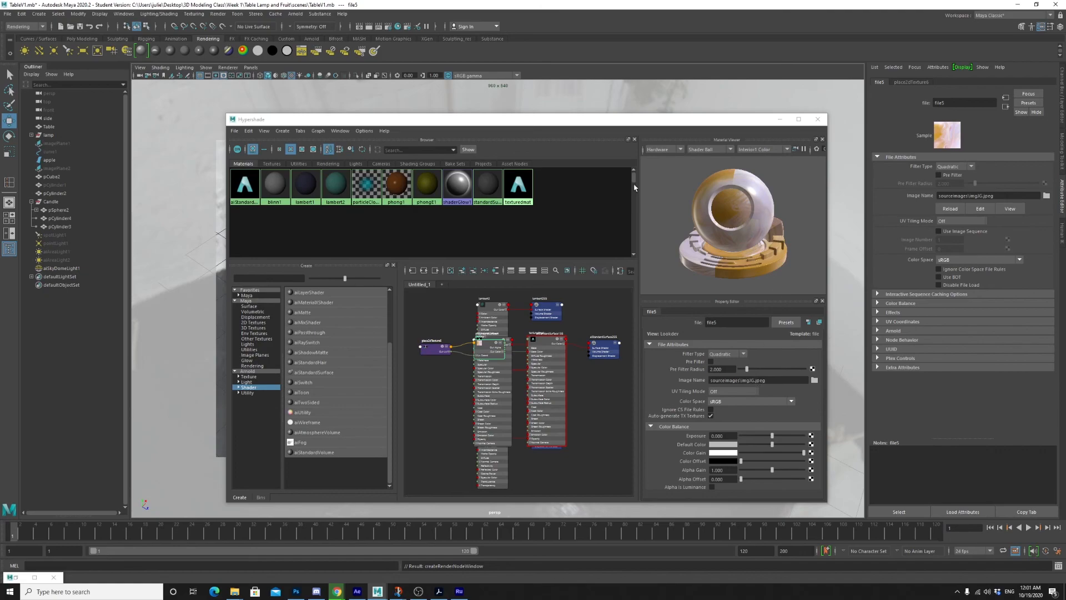
# - Inspect the image texture on the table's top and legs from several angles, minimizing the Hypershade to uncover the scene
pyautogui.moveTo(450, 118); pyautogui.dragTo(683, 98)
pyautogui.scroll(7, 461, 358)
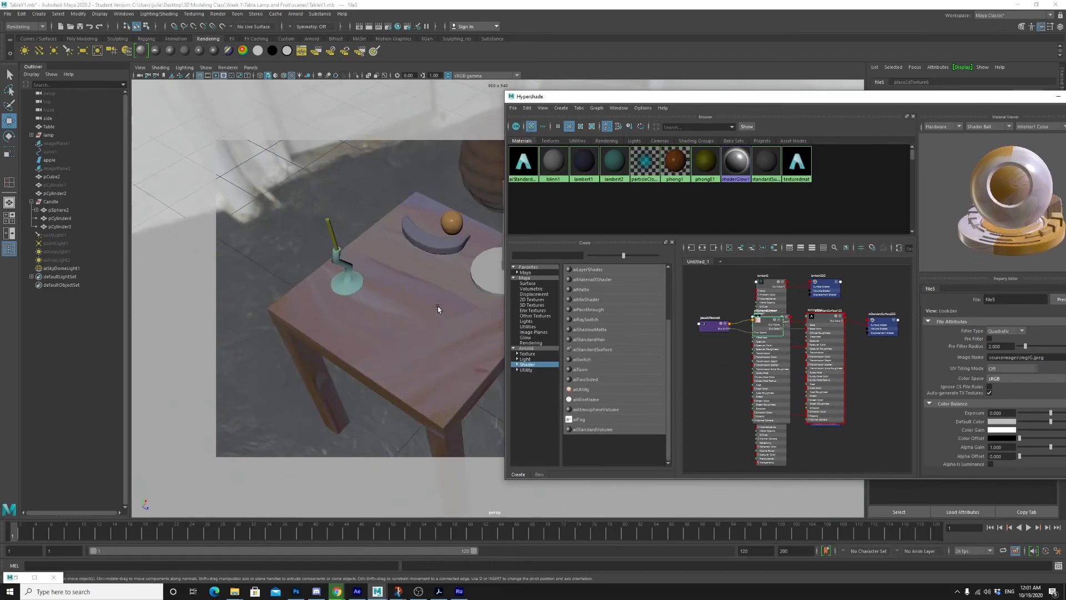
pyautogui.keyDown('alt'); pyautogui.moveTo(438, 326); pyautogui.dragTo(405, 255); pyautogui.keyUp('alt')
pyautogui.scroll(-6, 405, 255)
pyautogui.keyDown('alt'); pyautogui.moveTo(369, 287); pyautogui.dragTo(468, 310); pyautogui.keyUp('alt')
pyautogui.scroll(5, 384, 379)
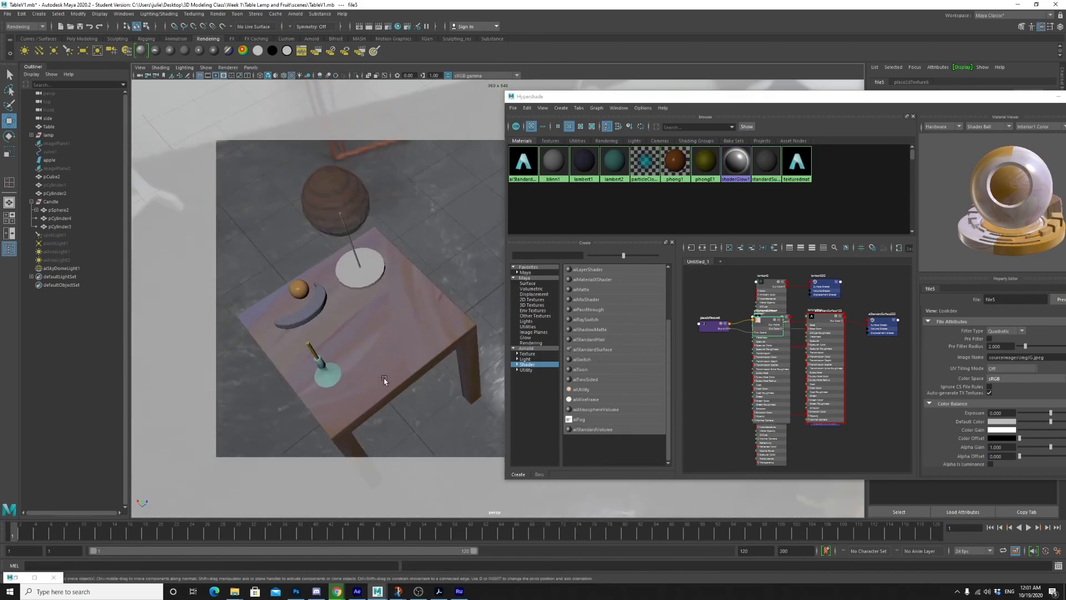
pyautogui.keyDown('alt'); pyautogui.moveTo(384, 378); pyautogui.dragTo(429, 353, button='middle'); pyautogui.keyUp('alt')
pyautogui.keyDown('alt'); pyautogui.moveTo(430, 352); pyautogui.dragTo(470, 312); pyautogui.keyUp('alt')
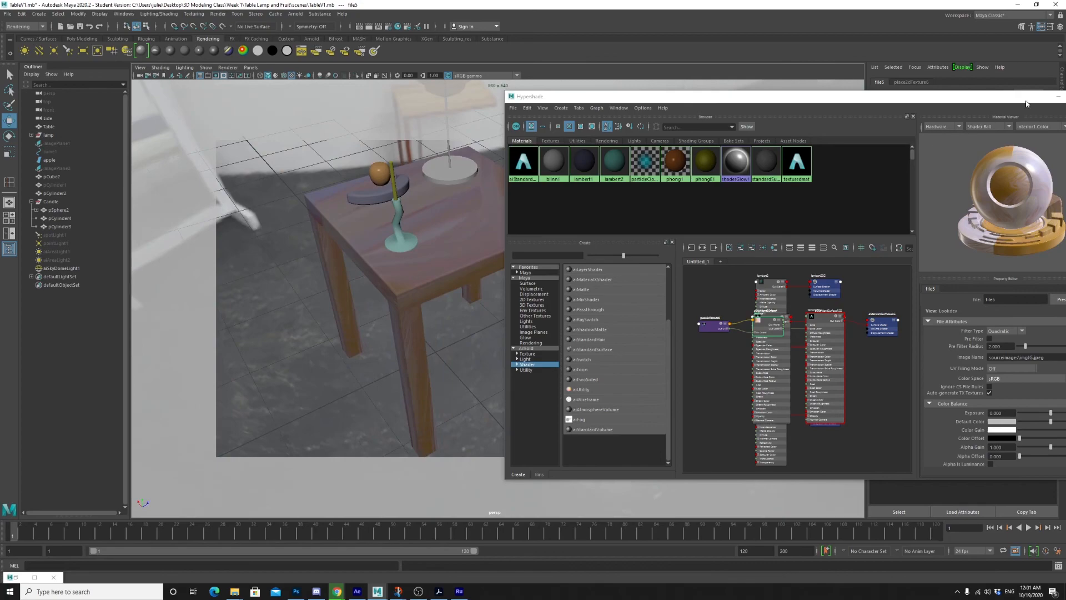
pyautogui.moveTo(1028, 103); pyautogui.dragTo(914, 130)
pyautogui.click(946, 121)
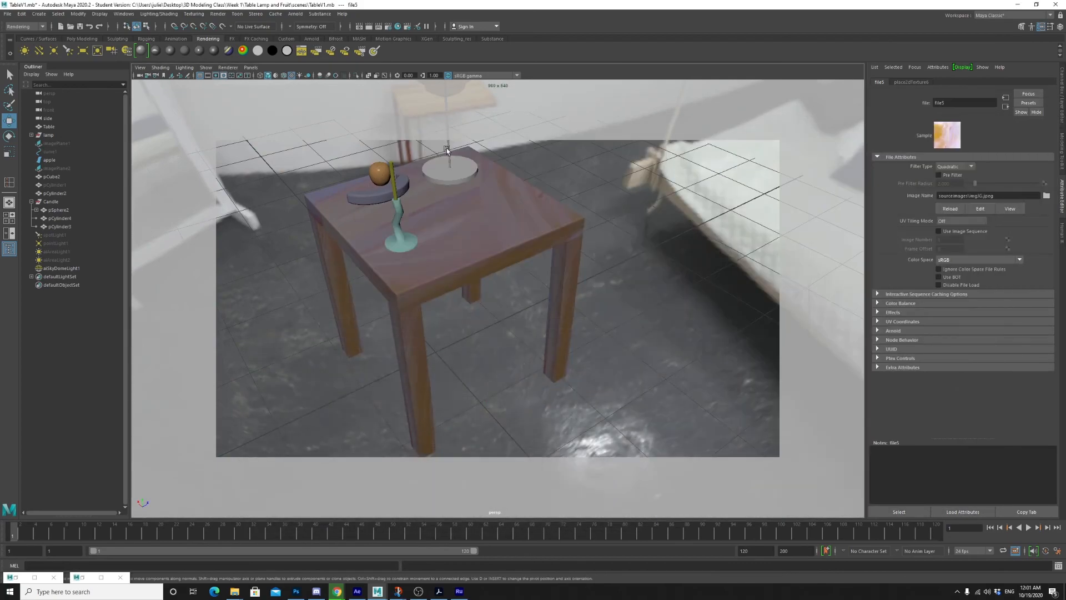
pyautogui.scroll(-3, 483, 315)
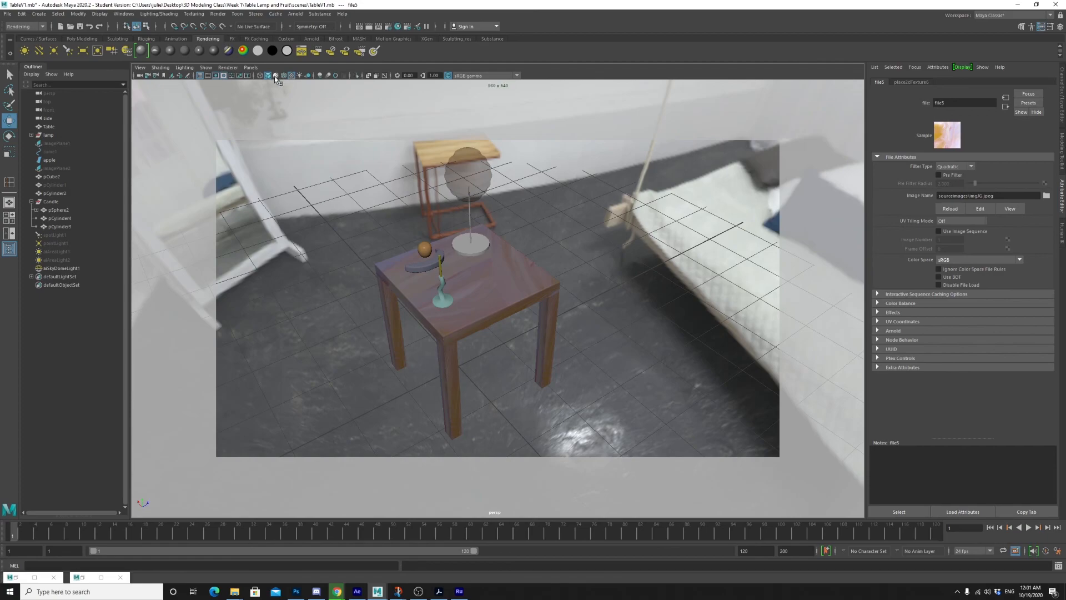
# - Compare the scene in wireframe, shaded and default-material display, finishing with textured display
pyautogui.click(259, 76)
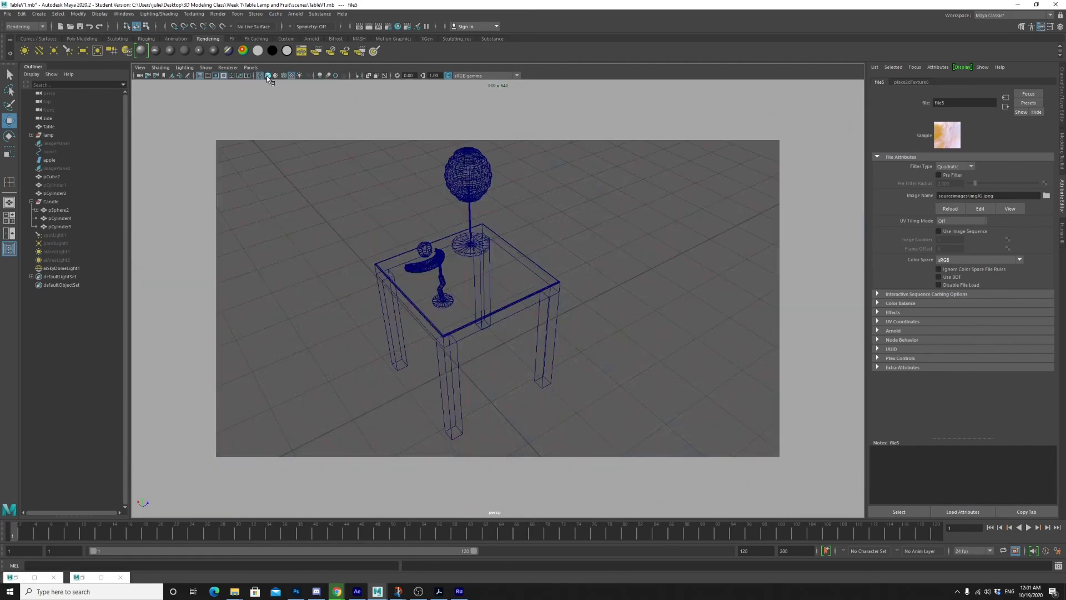
pyautogui.click(268, 77)
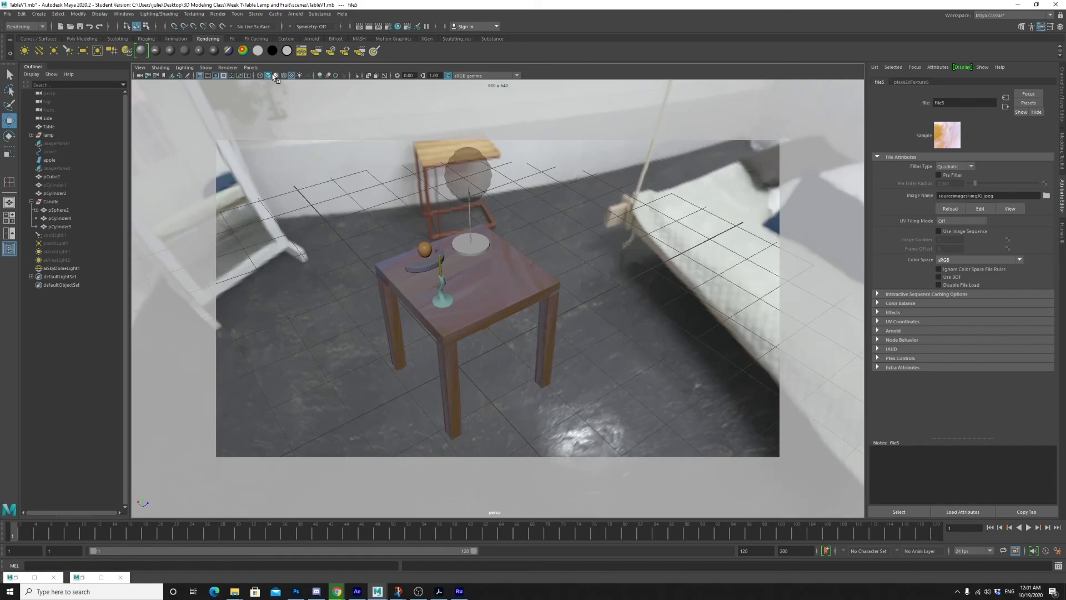
pyautogui.click(289, 75)
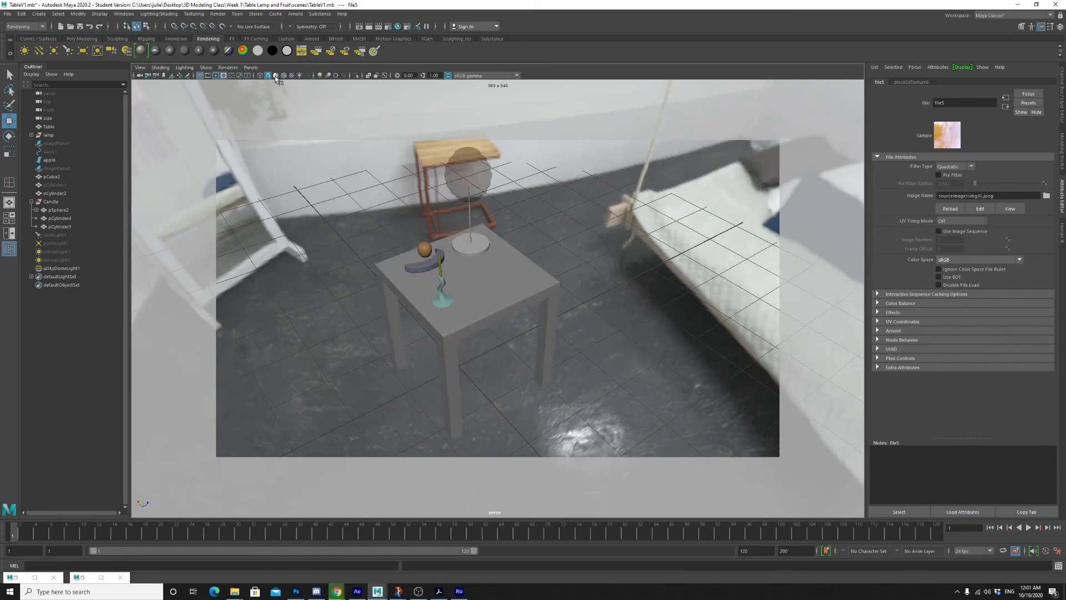
pyautogui.click(275, 75)
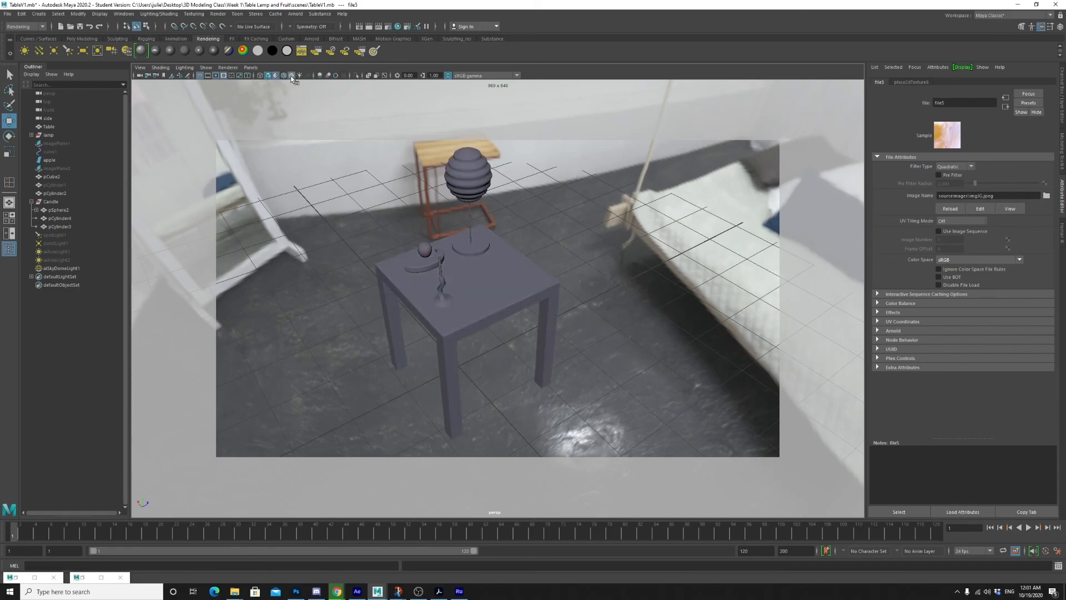
pyautogui.click(276, 75)
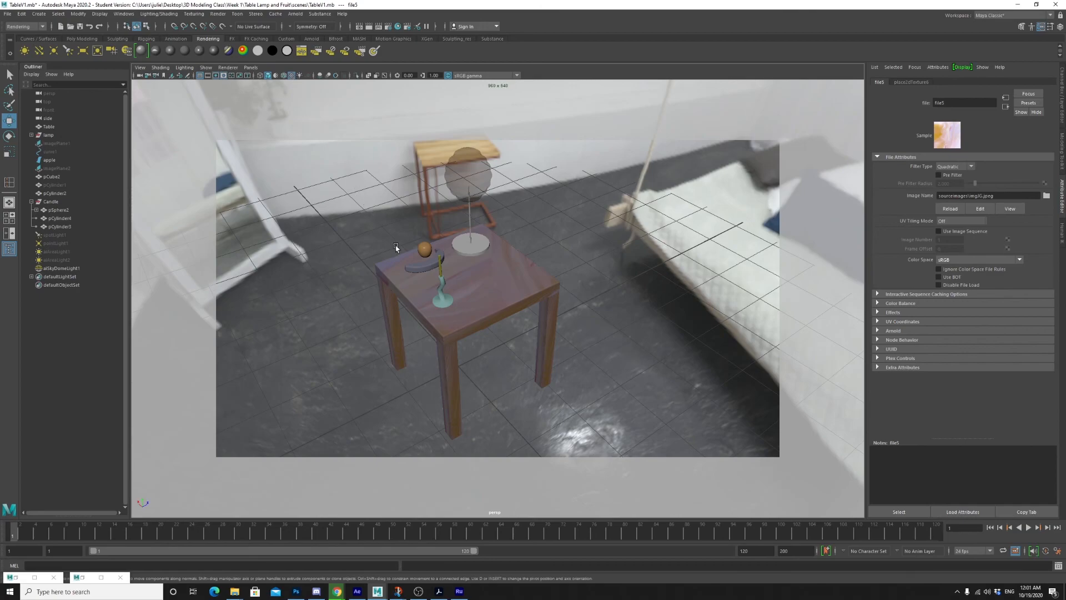
pyautogui.press('5')
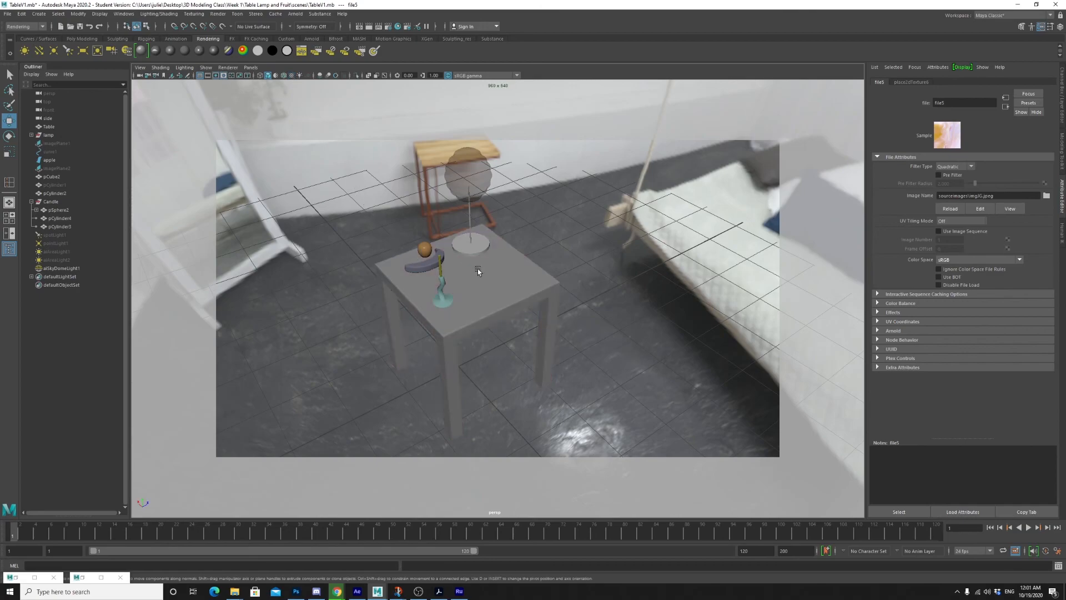
pyautogui.press('6')
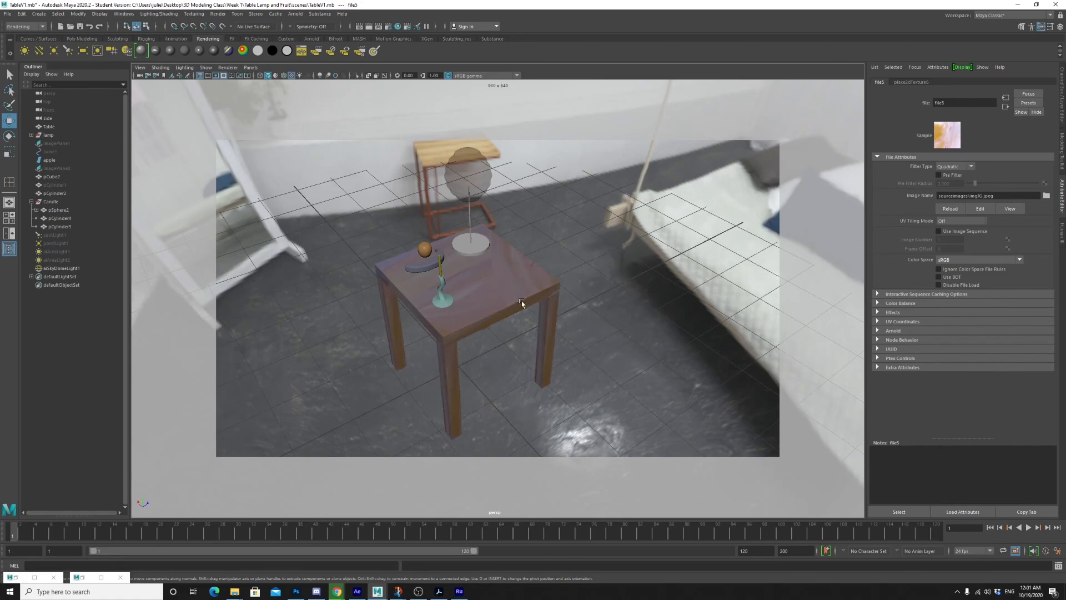